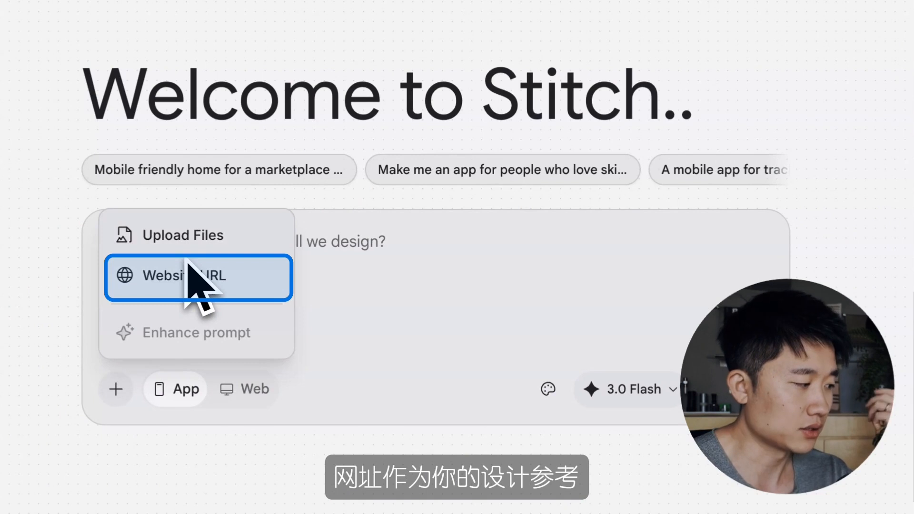
Review the prompt settings: the Web and App project types, the preset design systems and the available models.
{"action": "left_click", "coordinate": [246, 393]}
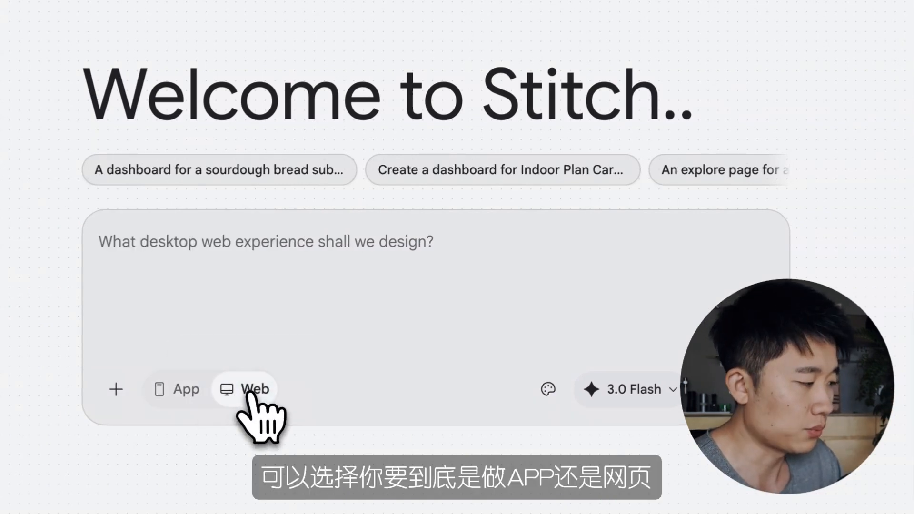
{"action": "left_click", "coordinate": [200, 393]}
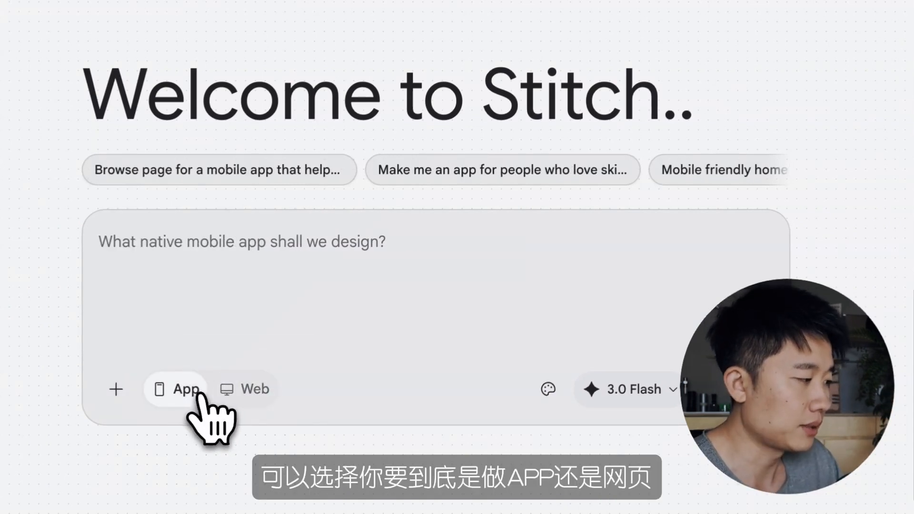
{"action": "left_click", "coordinate": [548, 390]}
{"action": "scroll", "coordinate": [469, 305], "scroll_direction": "down", "scroll_amount": 5}
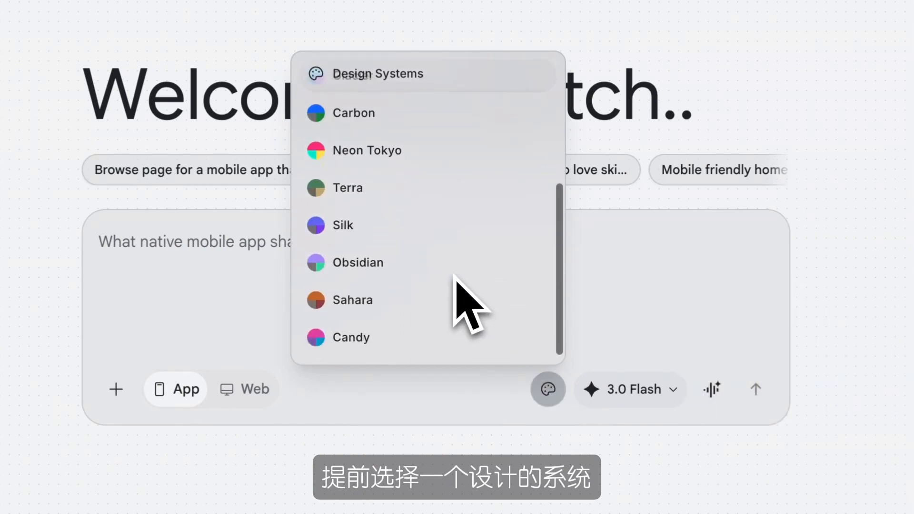
{"action": "left_click", "coordinate": [631, 392]}
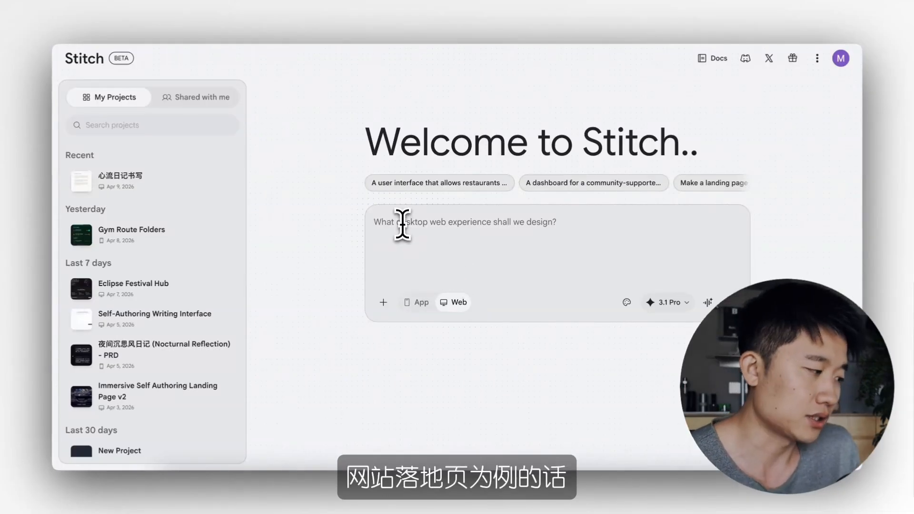
Begin the desktop web design prompt with the question 它是一个什么东西?
{"action": "left_click", "coordinate": [402, 224]}
{"action": "type", "text": "tashiyi"}
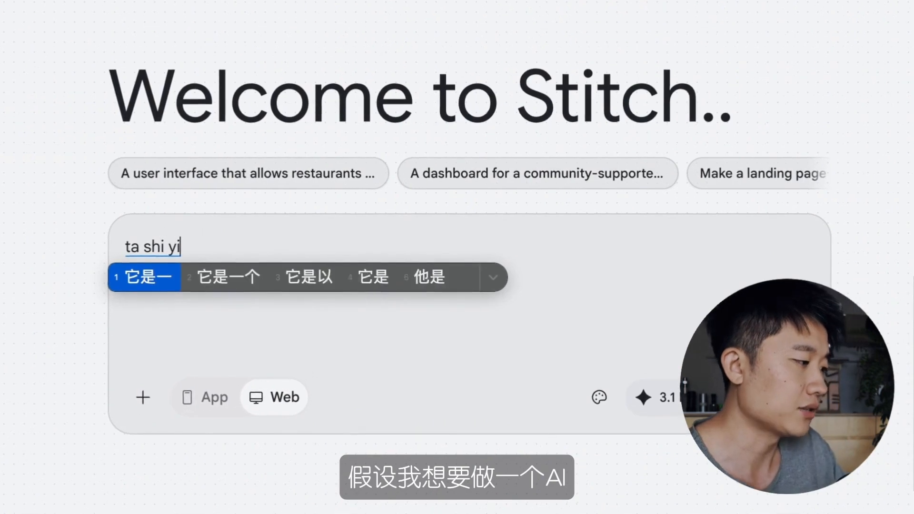
{"action": "type", "text": "geshenmedongxi"}
{"action": "key", "text": "space"}
{"action": "type", "text": "?"}
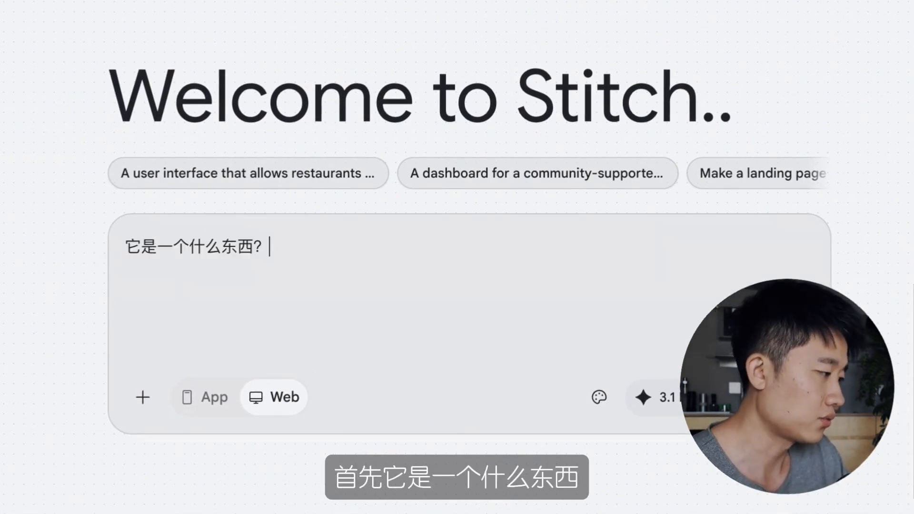
Add the questions 解决什么问题? and 包含什么板块? to the prompt as separate paragraphs.
{"action": "key", "text": "Return"}
{"action": "key", "text": "Return"}
{"action": "type", "text": "jiejueshenmewenti"}
{"action": "key", "text": "space"}
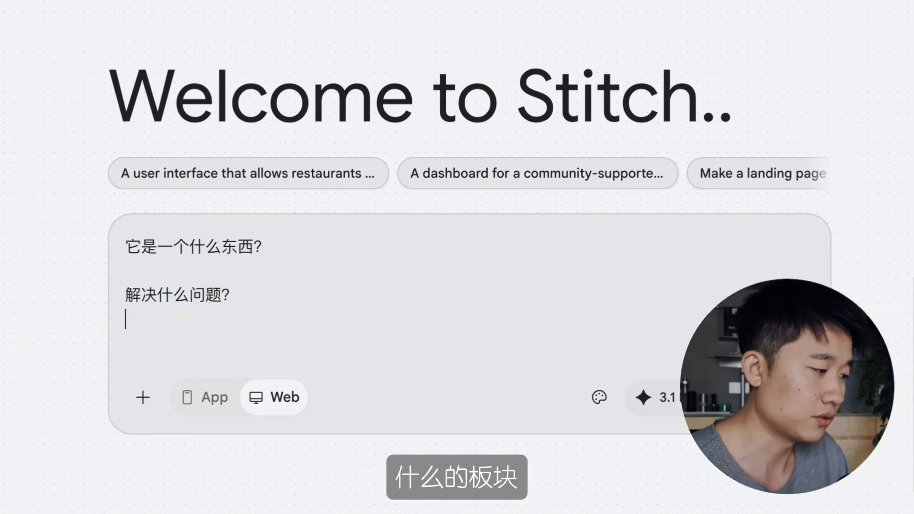
{"action": "key", "text": "Return"}
{"action": "type", "text": "baohanshenmebankuai"}
{"action": "key", "text": "space"}
{"action": "type", "text": "?"}
Add a last prompt paragraph about the intended user impression: 你希望用户看到网站感受到什么氛围.
{"action": "key", "text": "Return"}
{"action": "key", "text": "Return"}
{"action": "type", "text": "nixiwangyonghukan"}
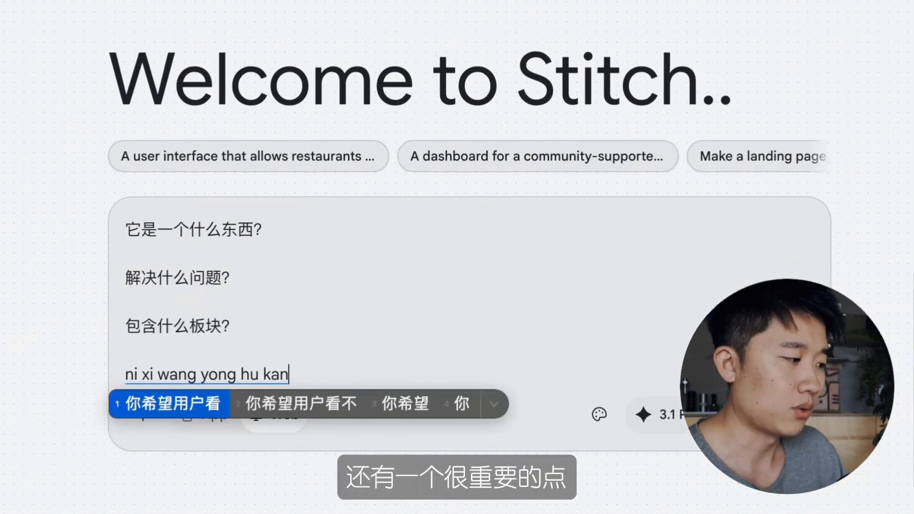
{"action": "type", "text": "daowangzhan"}
{"action": "key", "text": "space"}
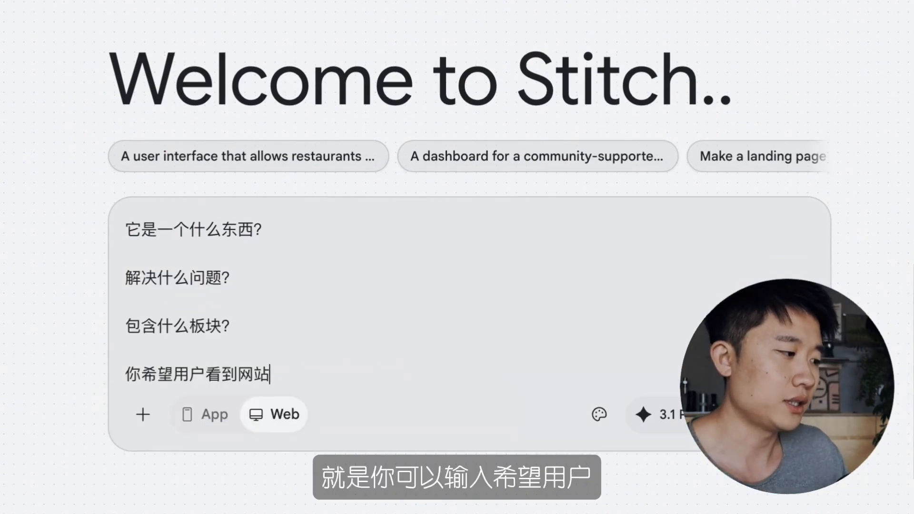
{"action": "type", "text": "ganshoudaoshenme"}
{"action": "key", "text": "space"}
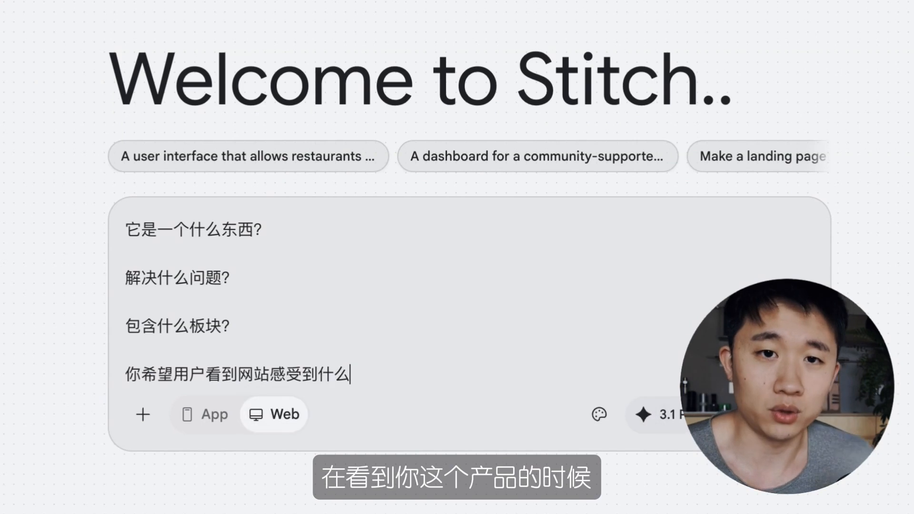
{"action": "type", "text": "fenwei"}
{"action": "key", "text": "space"}
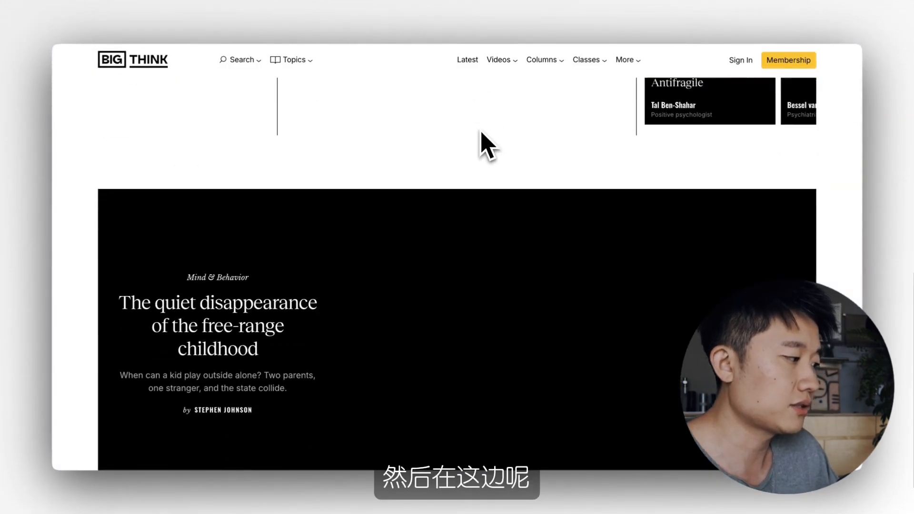
Browse the Big Think and Apple home pages from section to section as visual style references.
{"action": "scroll", "coordinate": [479, 131], "scroll_direction": "down", "scroll_amount": 5}
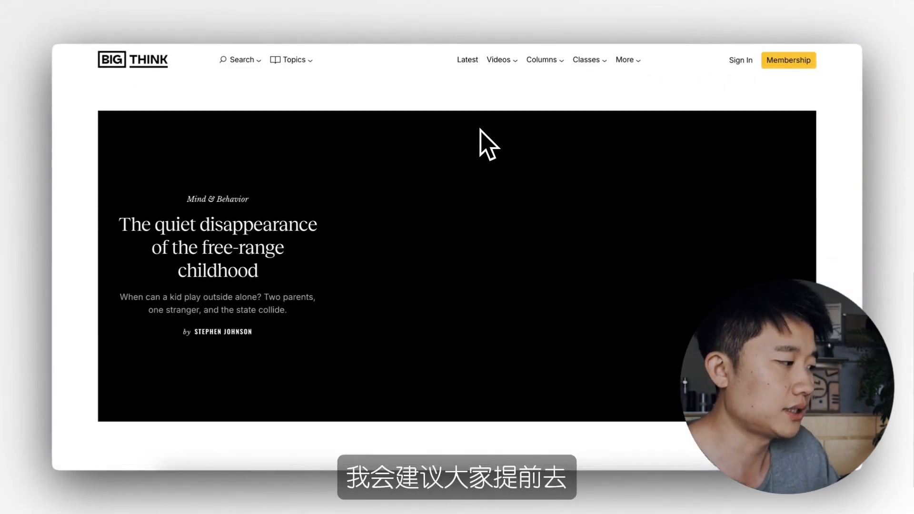
{"action": "scroll", "coordinate": [488, 144], "scroll_direction": "down", "scroll_amount": 3}
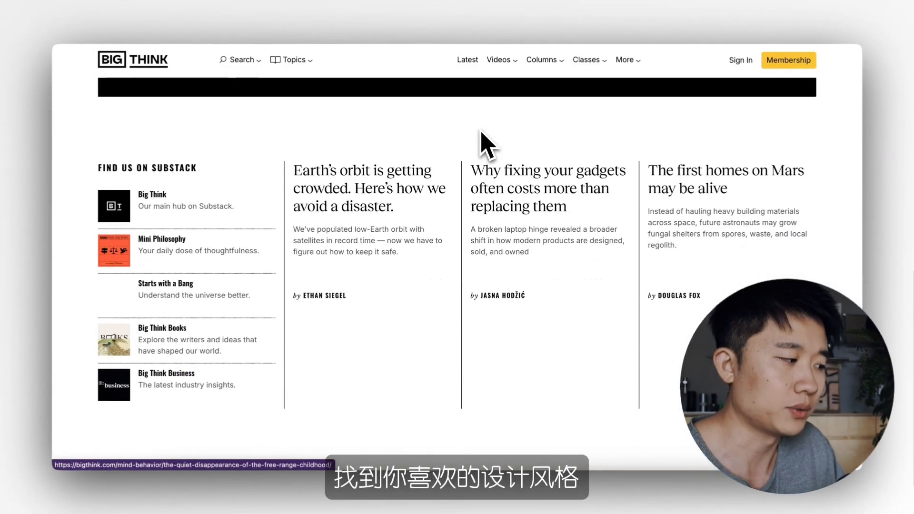
{"action": "scroll", "coordinate": [482, 142], "scroll_direction": "down", "scroll_amount": 9}
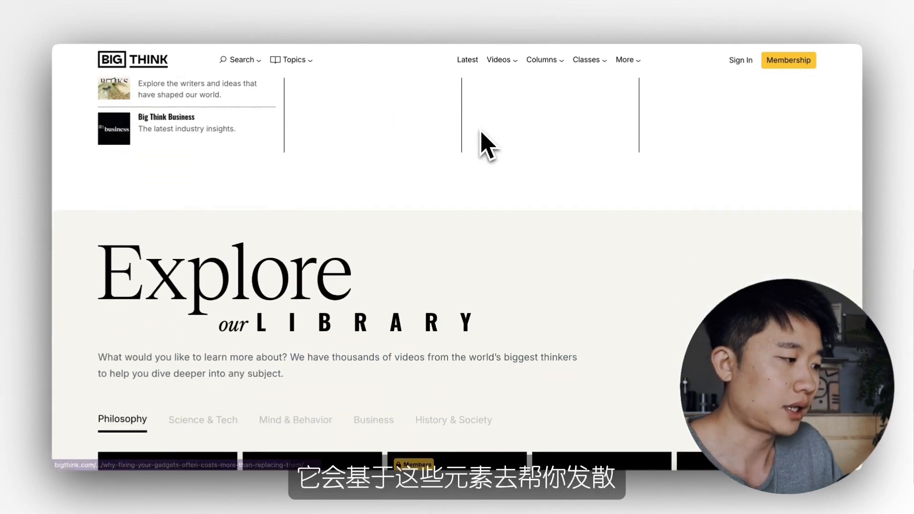
{"action": "scroll", "coordinate": [482, 143], "scroll_direction": "down", "scroll_amount": 15}
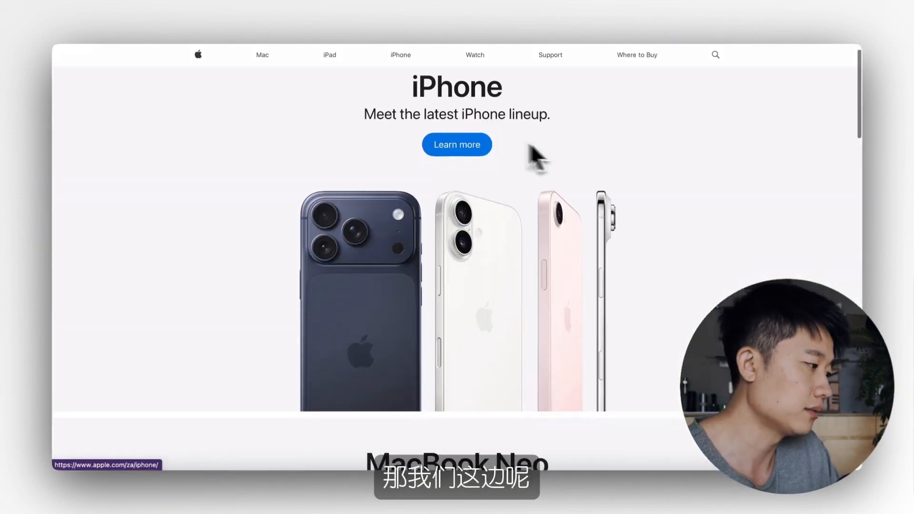
{"action": "scroll", "coordinate": [573, 163], "scroll_direction": "down", "scroll_amount": 5}
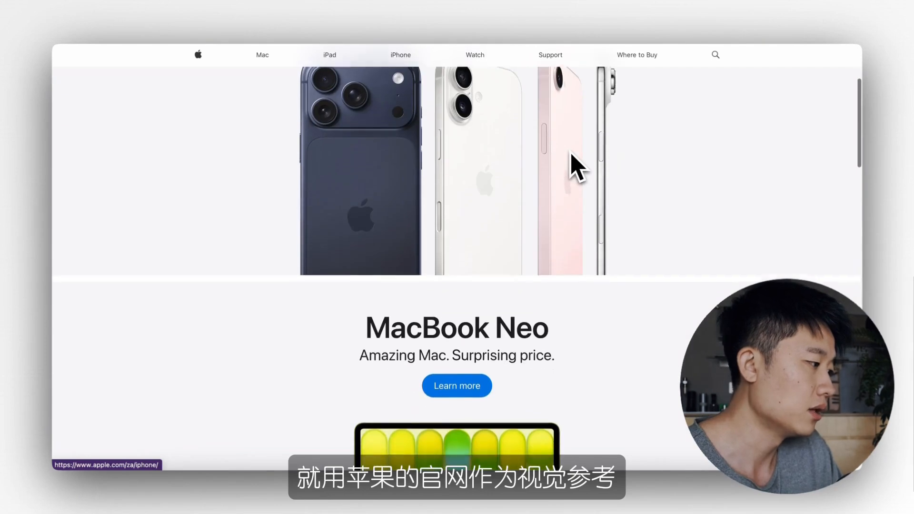
{"action": "scroll", "coordinate": [457, 266], "scroll_direction": "down", "scroll_amount": 4}
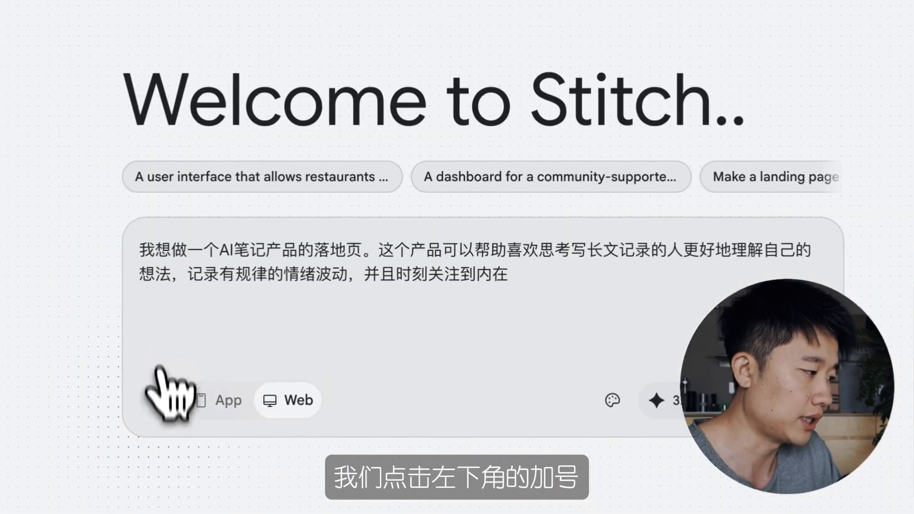
Choose a website URL as the type of design reference for the AI note product landing page prompt.
{"action": "left_click", "coordinate": [156, 400]}
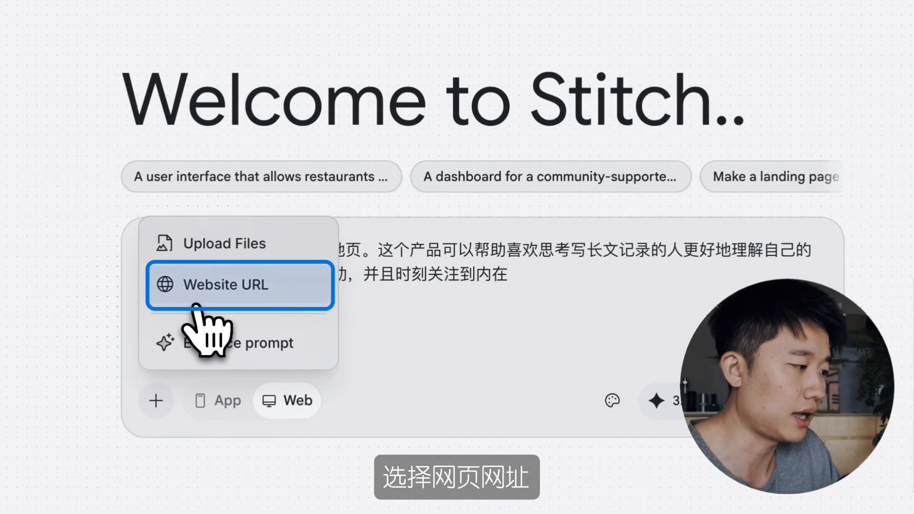
{"action": "left_click", "coordinate": [239, 395]}
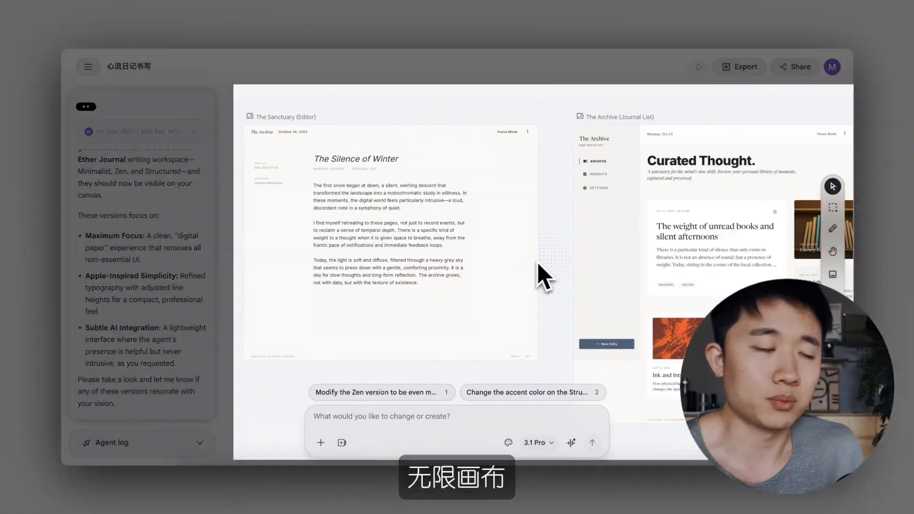
Look over all generated screens of the 心流日记书写 project on the canvas.
{"action": "scroll", "coordinate": [548, 274], "scroll_direction": "down", "scroll_amount": 3}
{"action": "scroll", "coordinate": [548, 274], "scroll_direction": "up", "scroll_amount": 3}
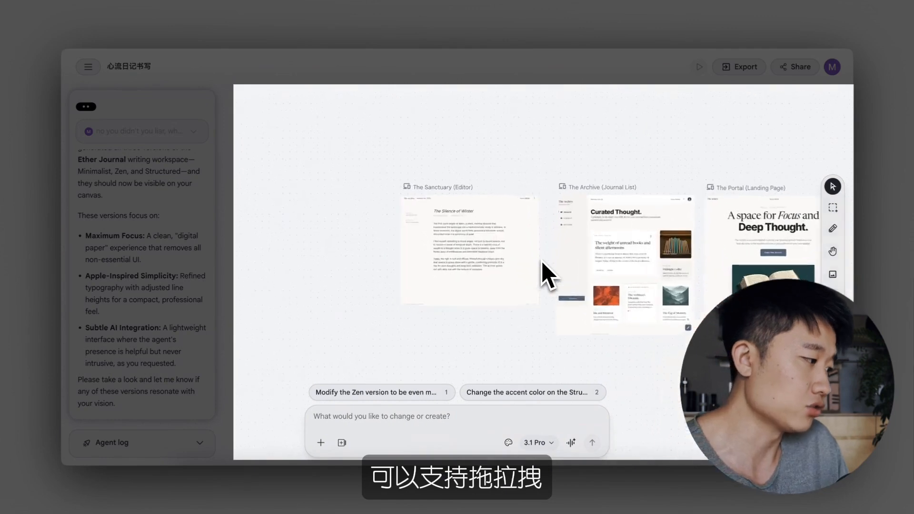
{"action": "scroll", "coordinate": [542, 262], "scroll_direction": "right", "scroll_amount": 3}
{"action": "scroll", "coordinate": [542, 262], "scroll_direction": "up", "scroll_amount": 1}
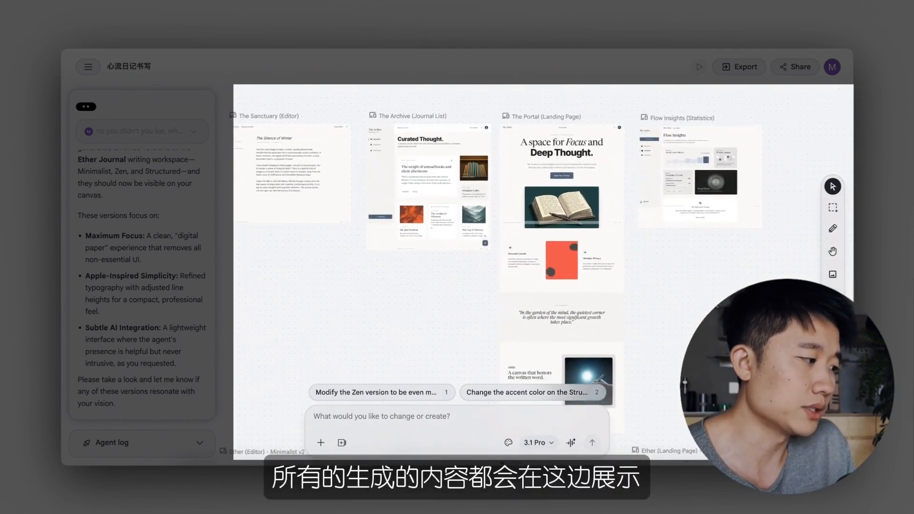
{"action": "scroll", "coordinate": [542, 261], "scroll_direction": "down", "scroll_amount": 5}
{"action": "scroll", "coordinate": [542, 259], "scroll_direction": "up", "scroll_amount": 3}
{"action": "scroll", "coordinate": [542, 260], "scroll_direction": "down", "scroll_amount": 3}
{"action": "scroll", "coordinate": [541, 259], "scroll_direction": "right", "scroll_amount": 2}
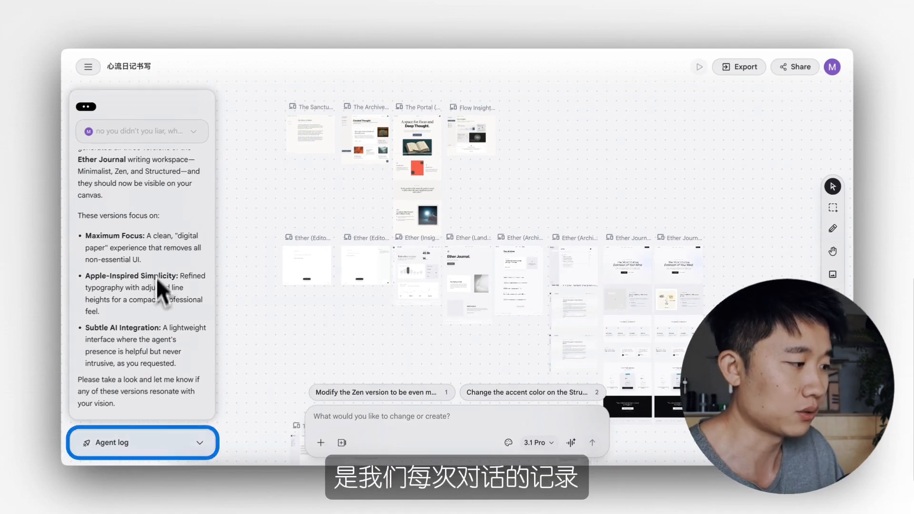
Expand the agent log and read through the history of earlier requests.
{"action": "left_click", "coordinate": [148, 433]}
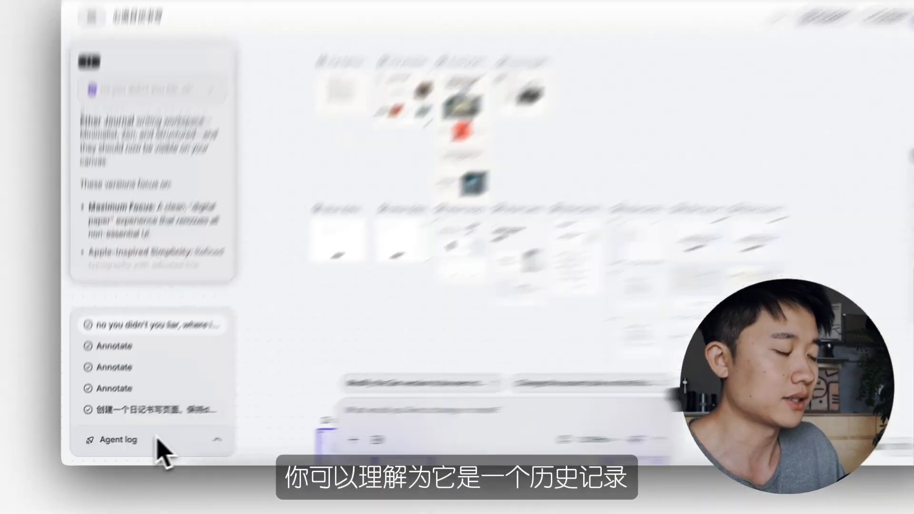
{"action": "scroll", "coordinate": [241, 362], "scroll_direction": "down", "scroll_amount": 10}
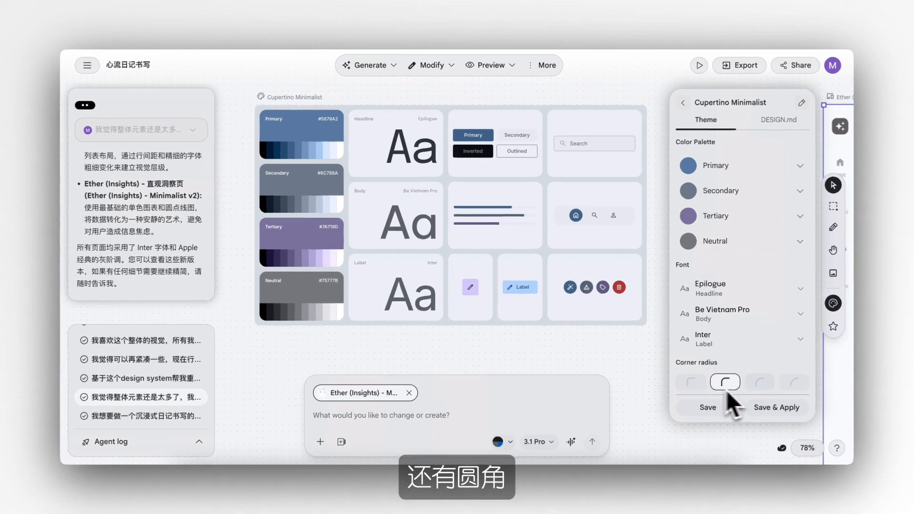
Review the corner radius options of the Cupertino Minimalist design system and read its DESIGN.md specification.
{"action": "left_click", "coordinate": [725, 381]}
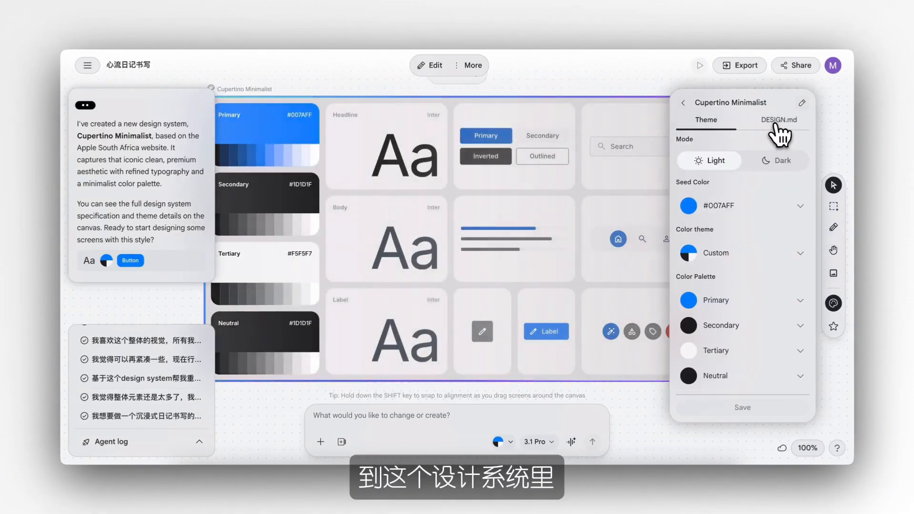
{"action": "left_click", "coordinate": [779, 122]}
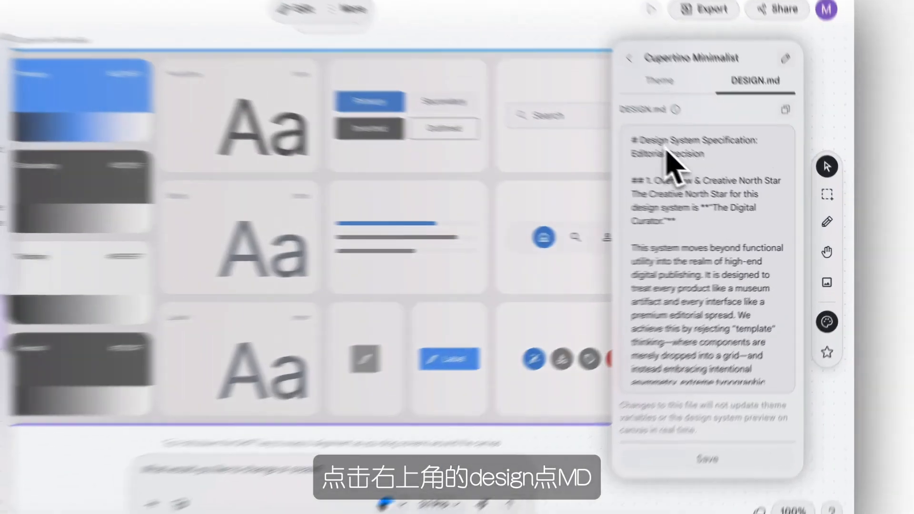
{"action": "scroll", "coordinate": [564, 119], "scroll_direction": "down", "scroll_amount": 1}
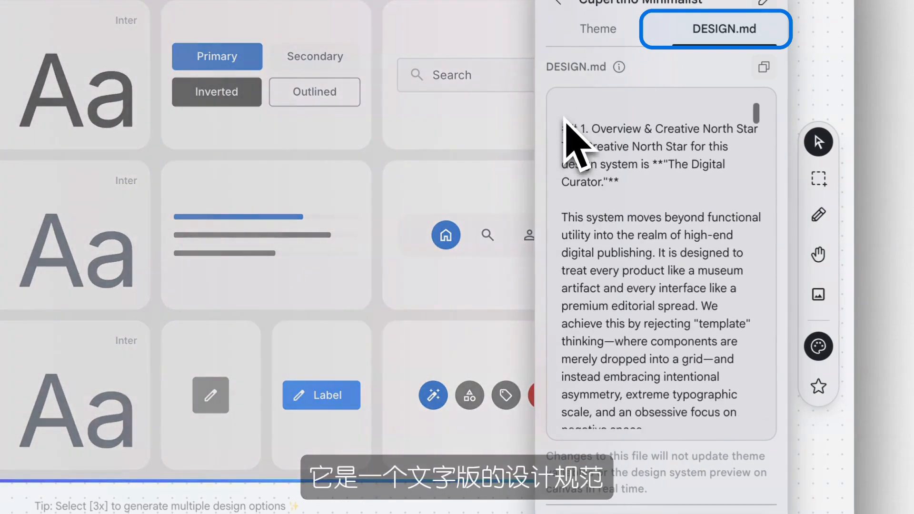
{"action": "scroll", "coordinate": [576, 138], "scroll_direction": "down", "scroll_amount": 10}
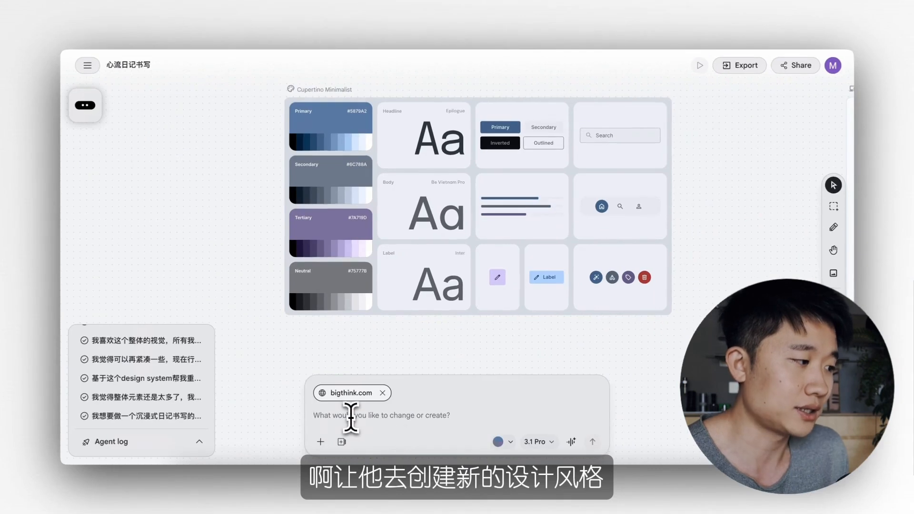
Write the prompt 使用这个网站的设计系统 for the attached bigthink.com reference and open the design system choices.
{"action": "type", "text": "使用这个网站的设计系统"}
{"action": "left_click", "coordinate": [509, 442]}
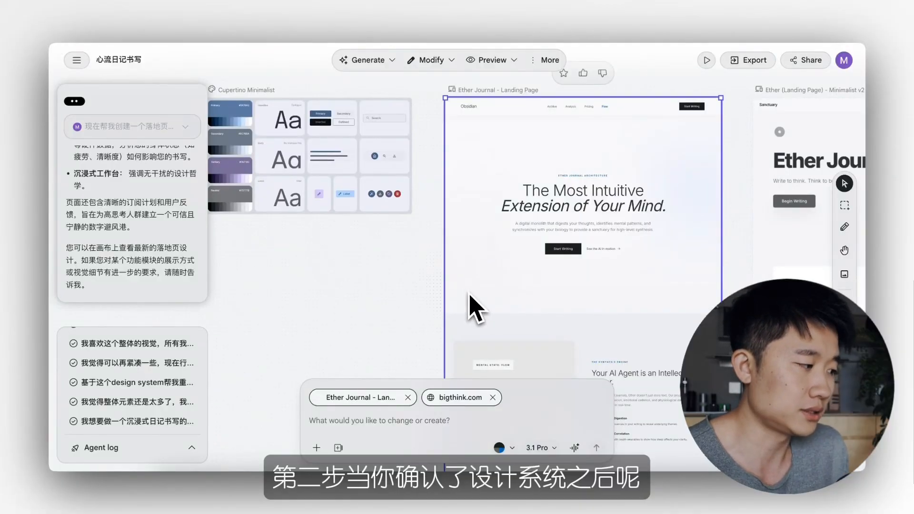
Examine the Ether Journal landing page from its hero through the testimonials and back up to the neighbouring design system board.
{"action": "left_click", "coordinate": [381, 300]}
{"action": "left_click", "coordinate": [586, 269]}
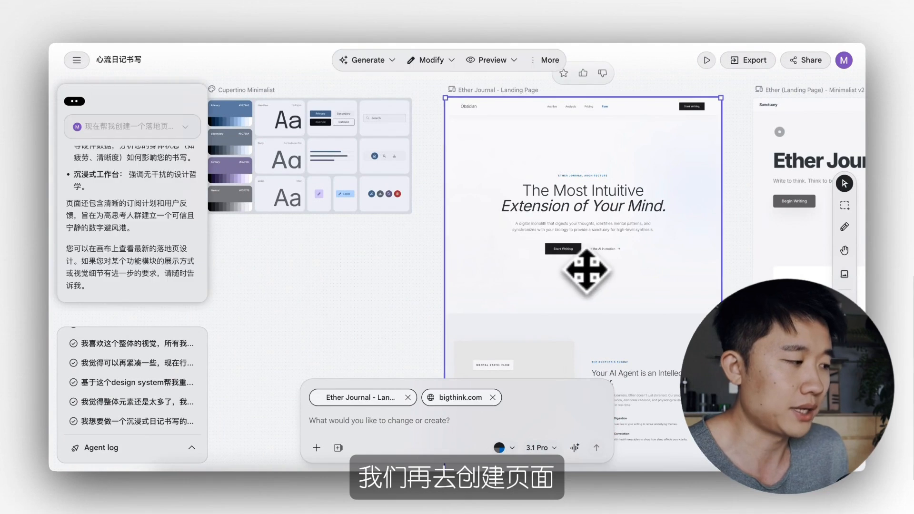
{"action": "scroll", "coordinate": [587, 270], "scroll_direction": "right", "scroll_amount": 2}
{"action": "scroll", "coordinate": [587, 271], "scroll_direction": "right", "scroll_amount": 1}
{"action": "scroll", "coordinate": [587, 272], "scroll_direction": "up", "scroll_amount": 2}
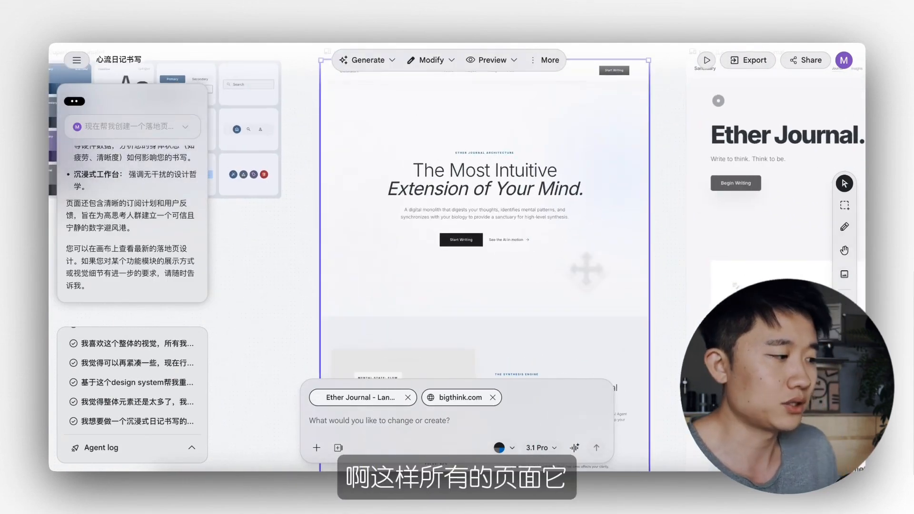
{"action": "scroll", "coordinate": [476, 257], "scroll_direction": "down", "scroll_amount": 5}
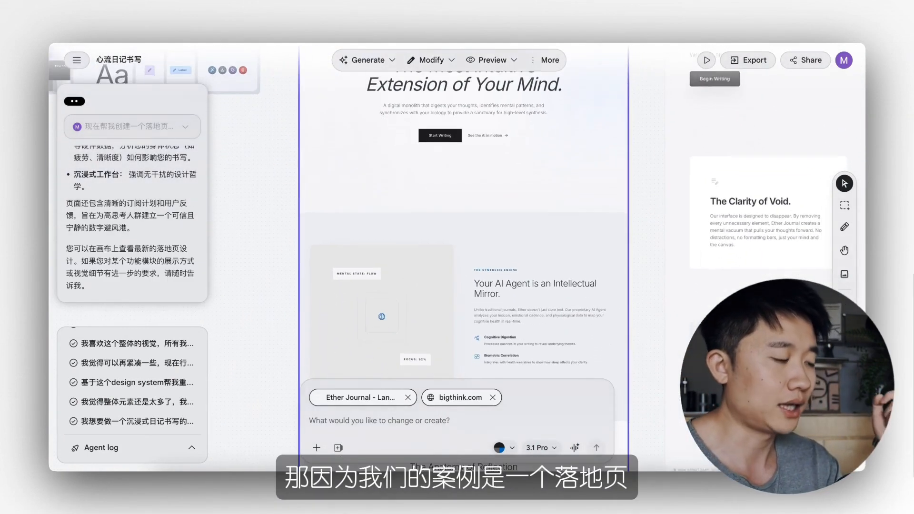
{"action": "scroll", "coordinate": [457, 257], "scroll_direction": "down", "scroll_amount": 12}
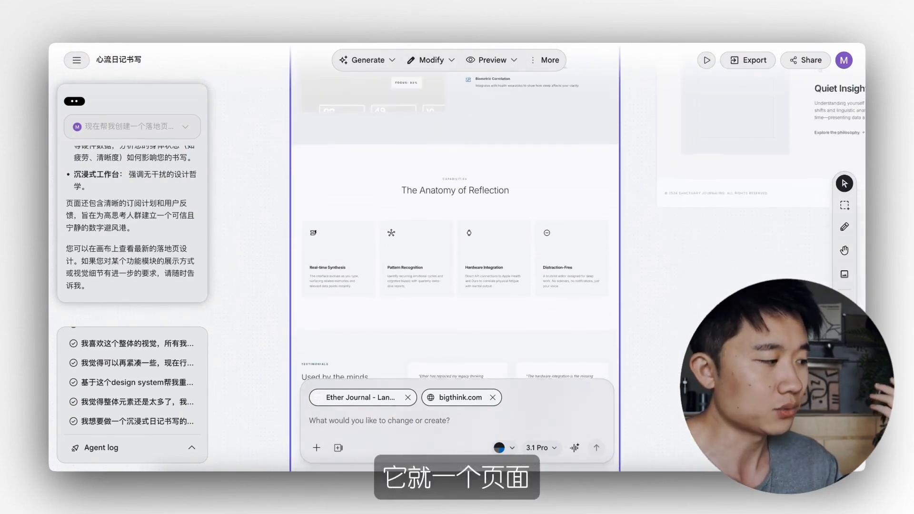
{"action": "scroll", "coordinate": [455, 257], "scroll_direction": "down", "scroll_amount": 4}
{"action": "scroll", "coordinate": [454, 258], "scroll_direction": "up", "scroll_amount": 8}
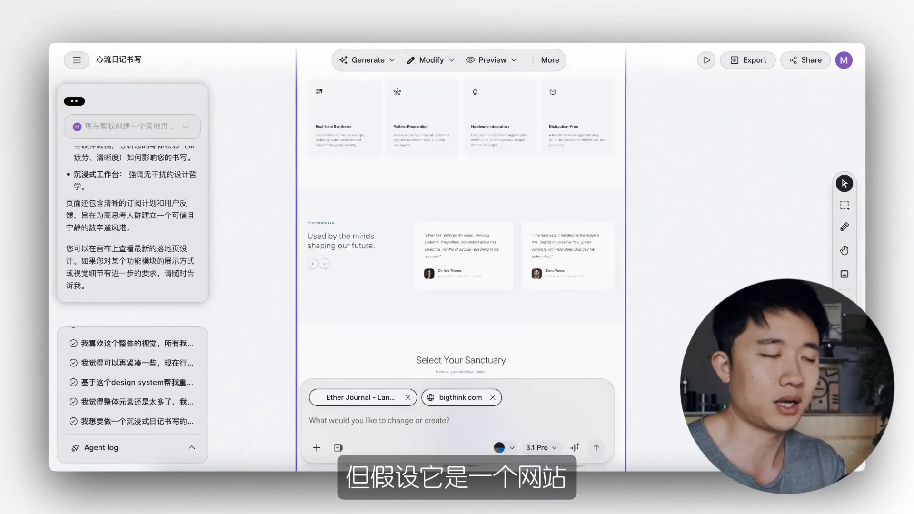
{"action": "scroll", "coordinate": [457, 257], "scroll_direction": "up", "scroll_amount": 5}
{"action": "scroll", "coordinate": [457, 257], "scroll_direction": "left", "scroll_amount": 6}
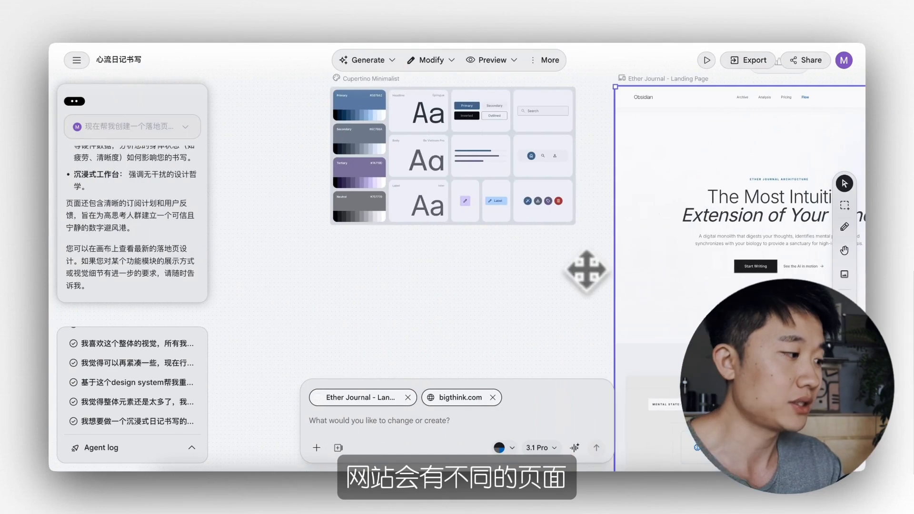
Select all five page screens from Product Overview to Frequently Asked Questions and launch them as an interactive prototype.
{"action": "left_click", "coordinate": [485, 163]}
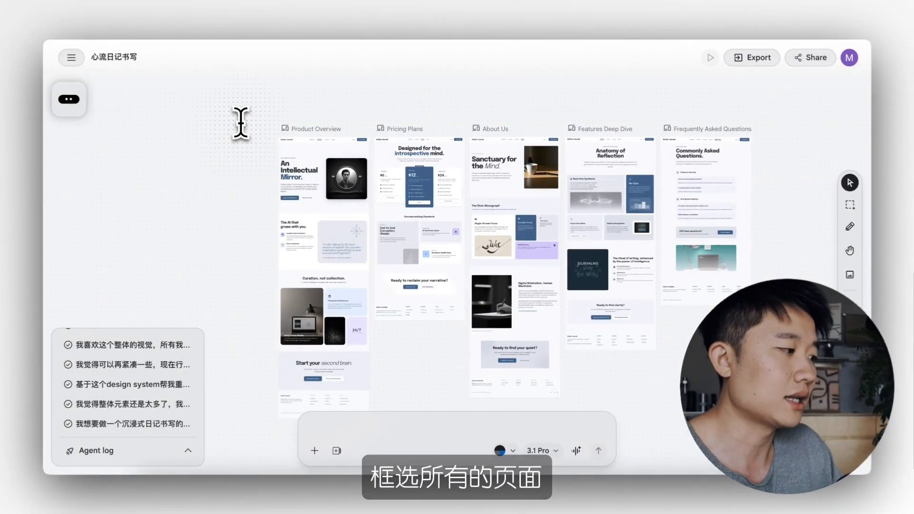
{"action": "left_click_drag", "start_coordinate": [240, 121], "coordinate": [804, 362]}
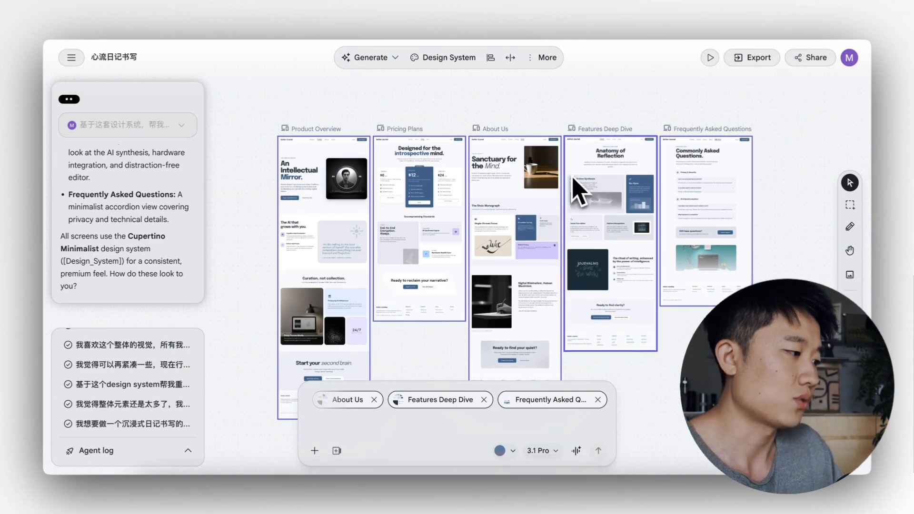
{"action": "left_click", "coordinate": [714, 62]}
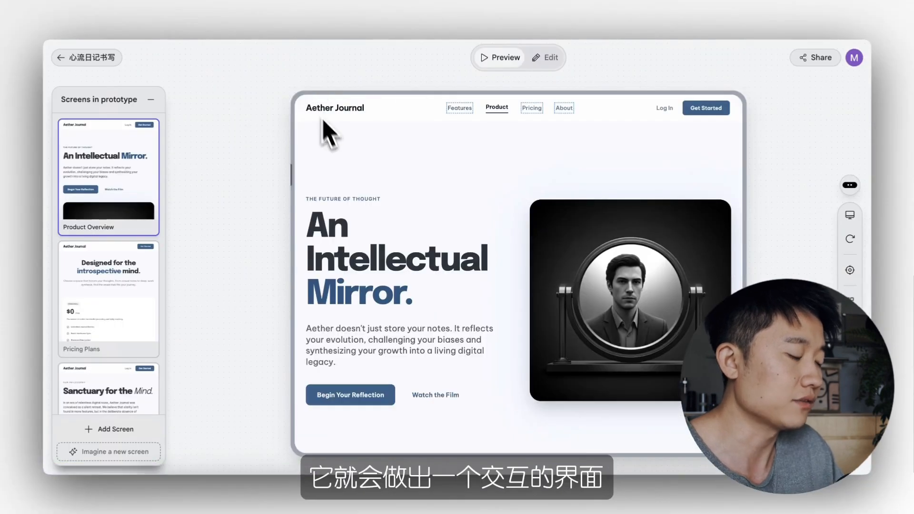
Examine the prototype's Product page, follow its navigation links to Features and Pricing, and look through the linked pages.
{"action": "scroll", "coordinate": [460, 227], "scroll_direction": "down", "scroll_amount": 4}
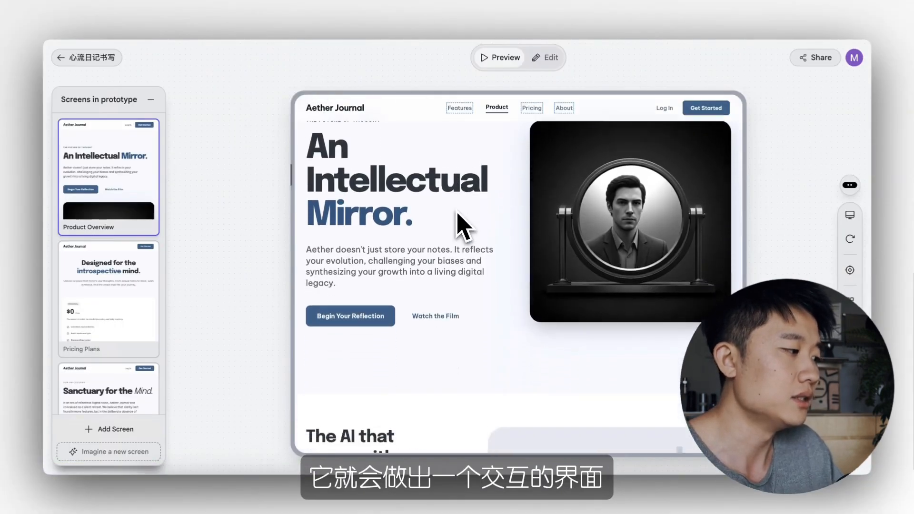
{"action": "scroll", "coordinate": [456, 210], "scroll_direction": "down", "scroll_amount": 3}
{"action": "left_click", "coordinate": [469, 107]}
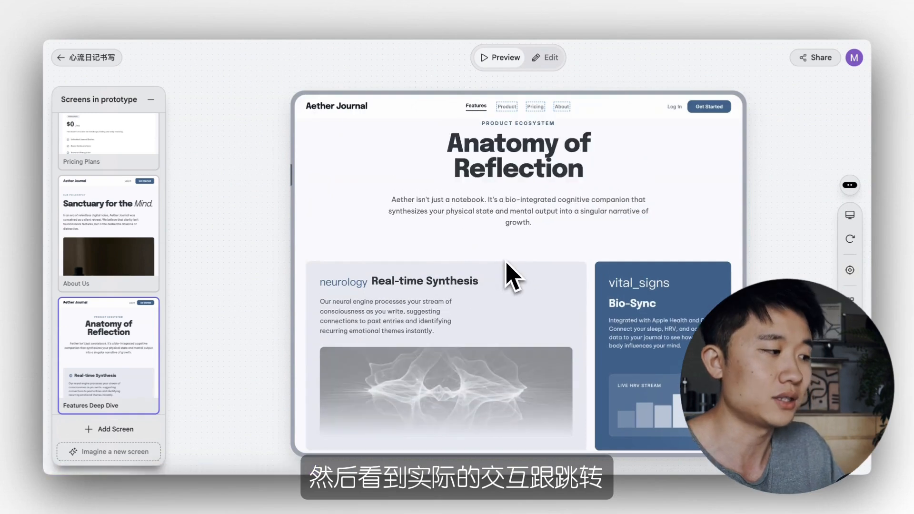
{"action": "scroll", "coordinate": [507, 272], "scroll_direction": "down", "scroll_amount": 10}
{"action": "left_click", "coordinate": [535, 107]}
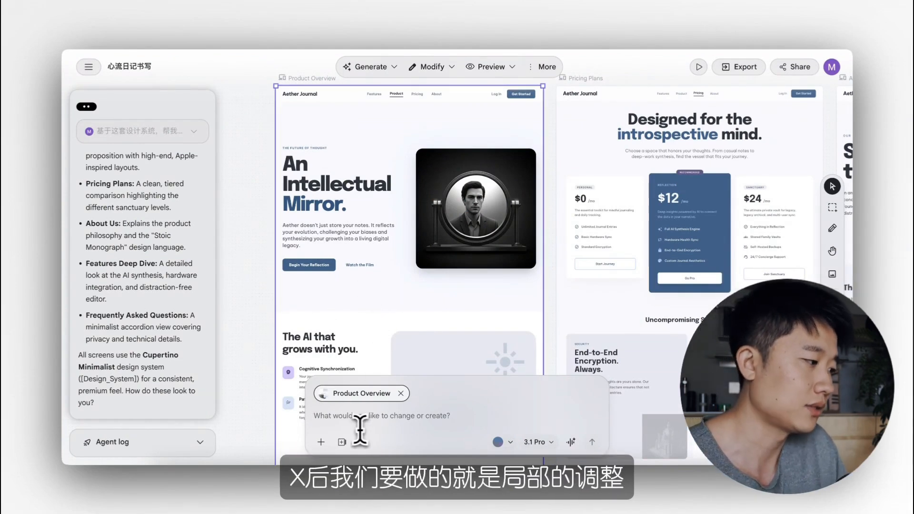
Write the prompt 把空间做得再大一点 for the Product Overview screen.
{"action": "left_click", "coordinate": [342, 414]}
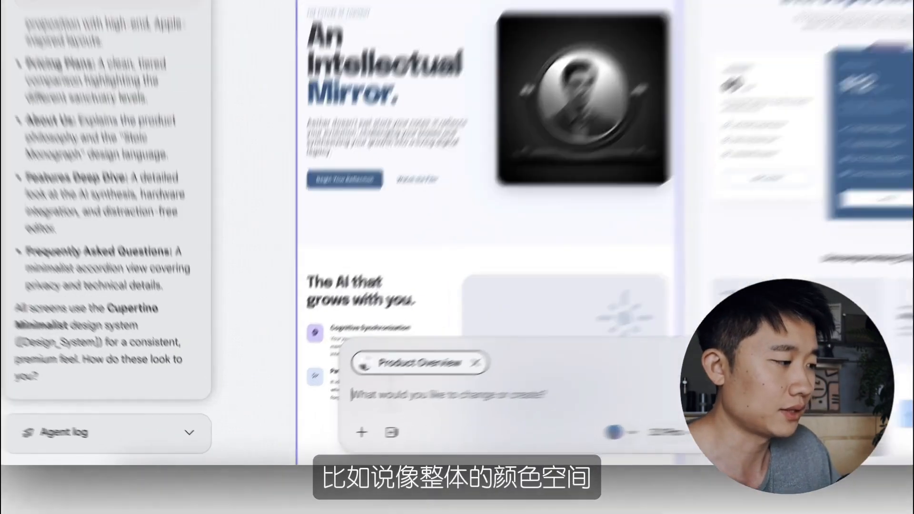
{"action": "type", "text": "d"}
{"action": "key", "text": "BackSpace"}
{"action": "type", "text": "ba"}
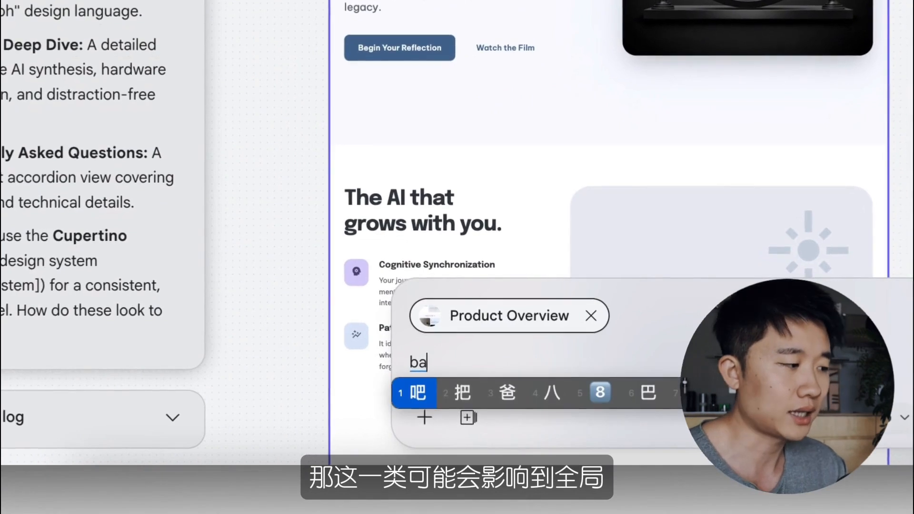
{"action": "type", "text": "kong"}
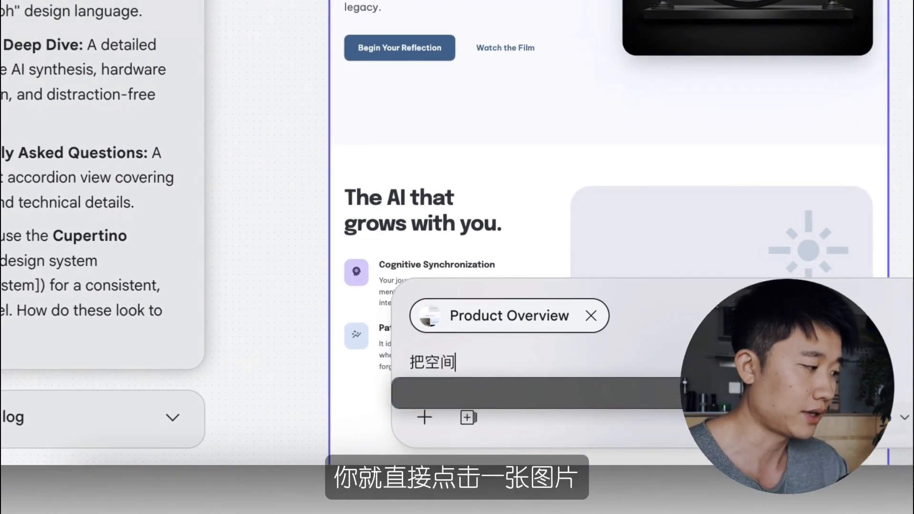
{"action": "type", "text": "zuode zai da yi dian"}
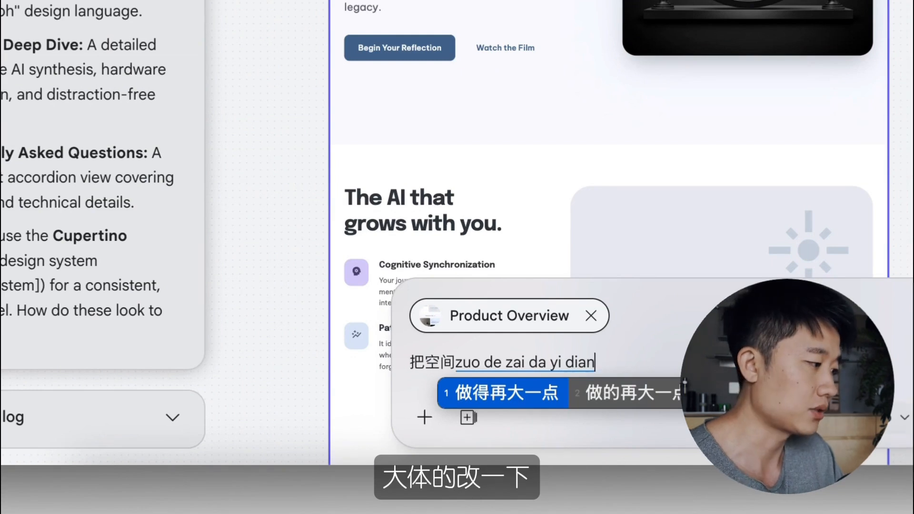
{"action": "key", "text": "space"}
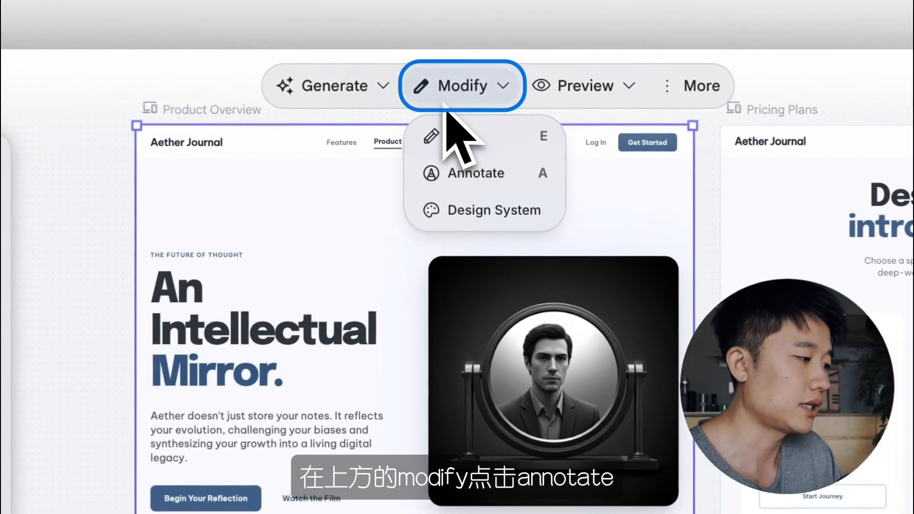
Annotate the Watch the Film link on the Product Overview screen with a Chinese note asking to remove the button.
{"action": "left_click", "coordinate": [453, 179]}
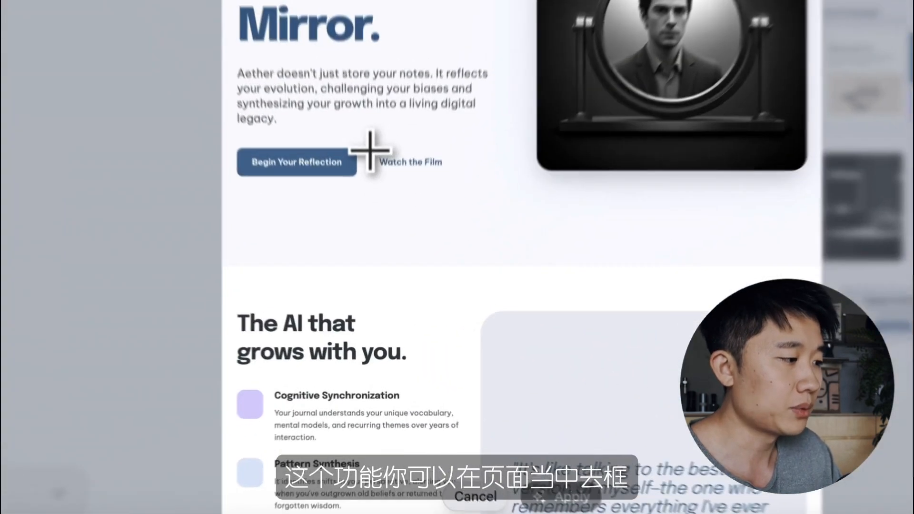
{"action": "left_click_drag", "start_coordinate": [372, 252], "coordinate": [430, 269]}
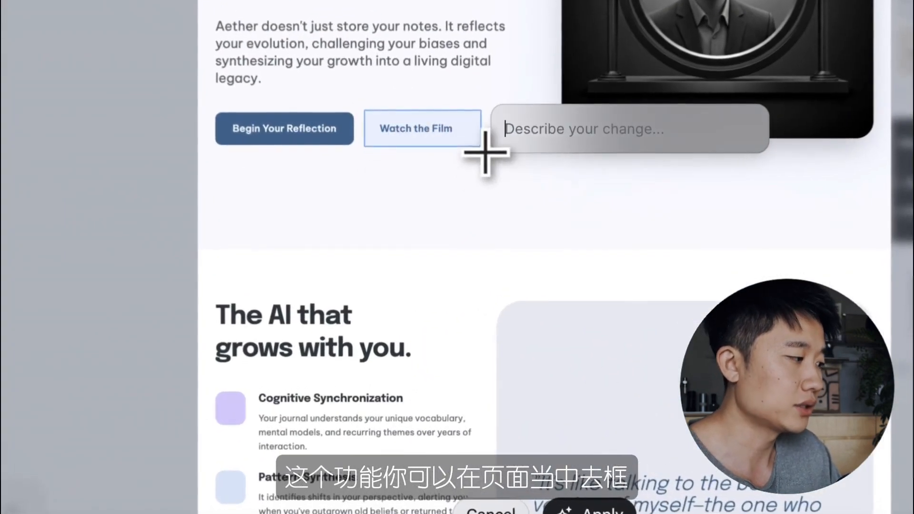
{"action": "type", "text": "bazhe"}
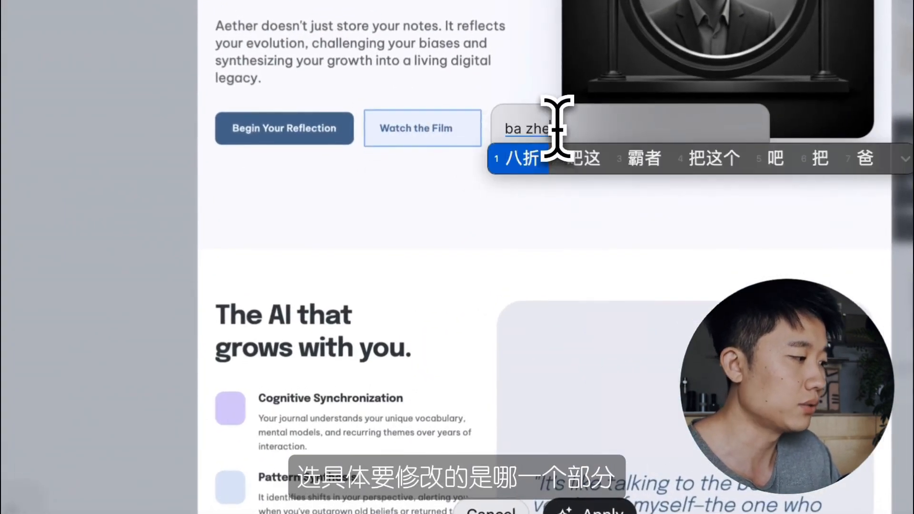
{"action": "type", "text": "geanniuqule"}
{"action": "key", "text": "space"}
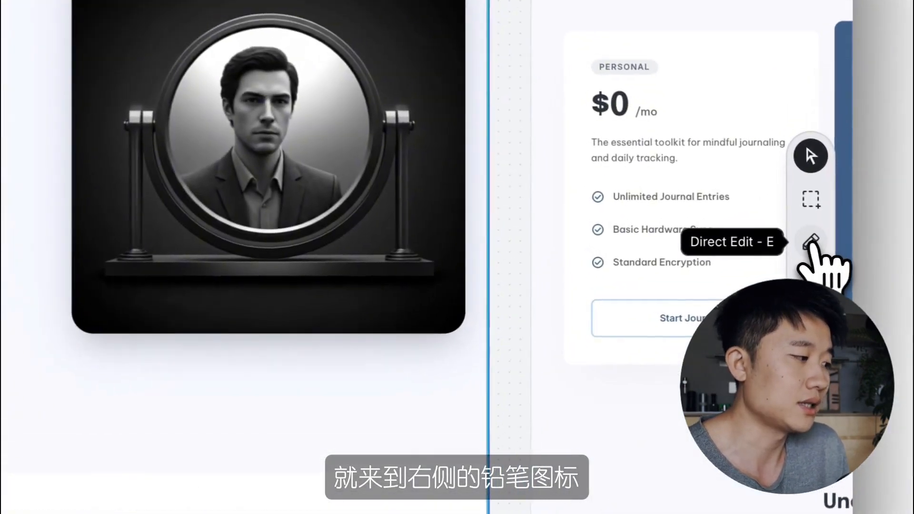
Open the Begin Your Reflection button's label for direct text editing and delete characters from it.
{"action": "left_click", "coordinate": [811, 243]}
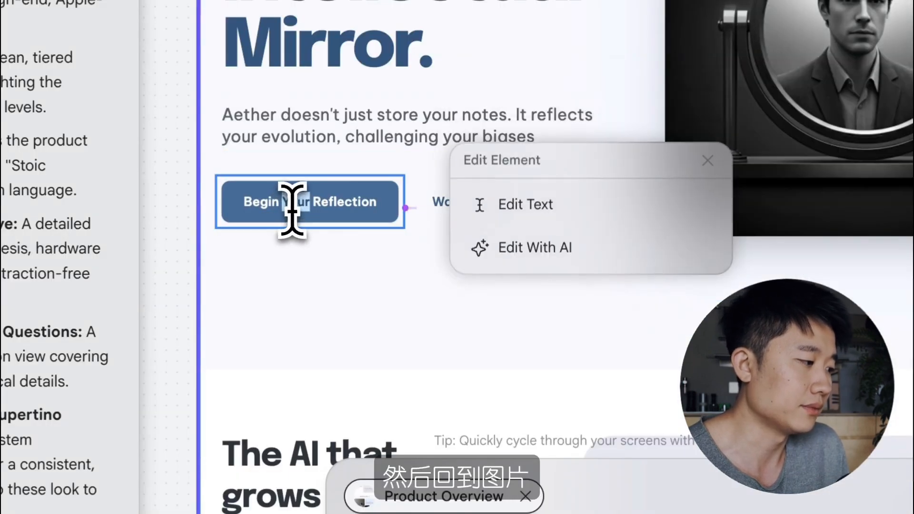
{"action": "left_click", "coordinate": [508, 220]}
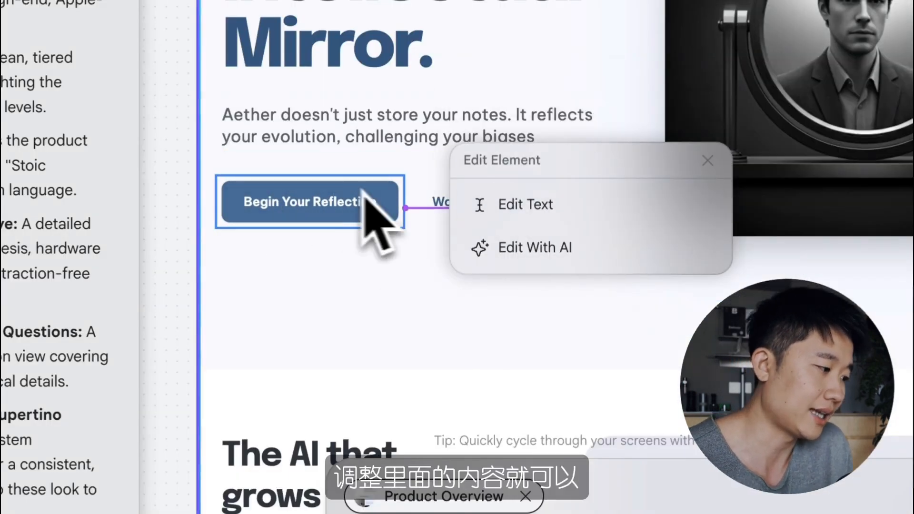
{"action": "key", "text": "BackSpace"}
{"action": "key", "text": "BackSpace"}
{"action": "key", "text": "BackSpace"}
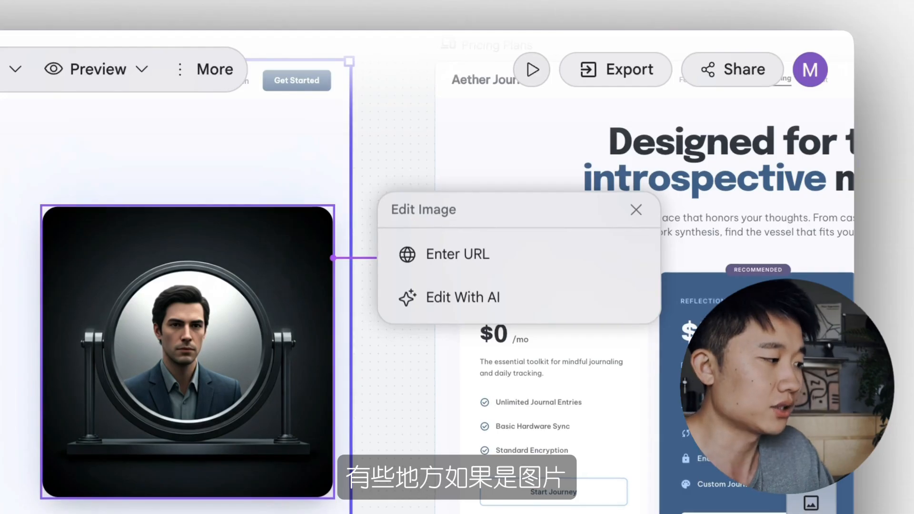
Replace the Product Overview hero image through its image URL and open the export options for the selected page screens.
{"action": "left_click", "coordinate": [419, 255]}
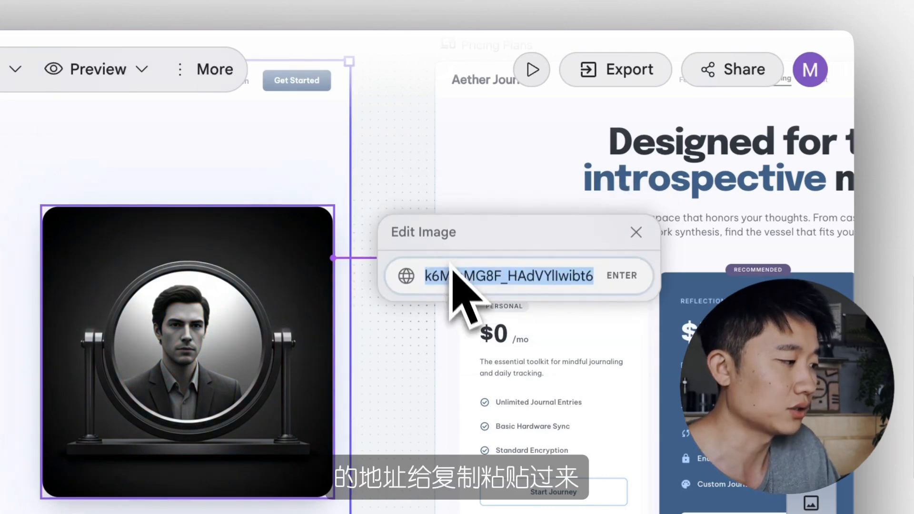
{"action": "left_click", "coordinate": [623, 279]}
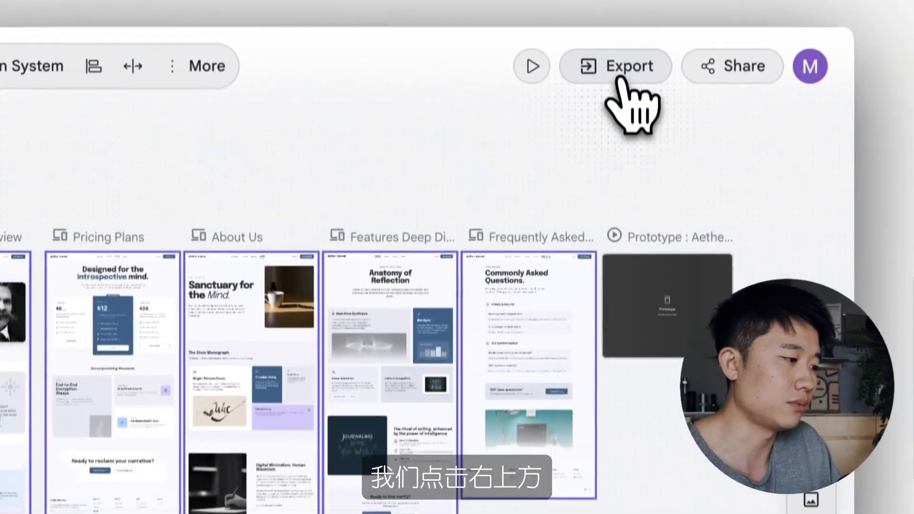
{"action": "left_click", "coordinate": [625, 72]}
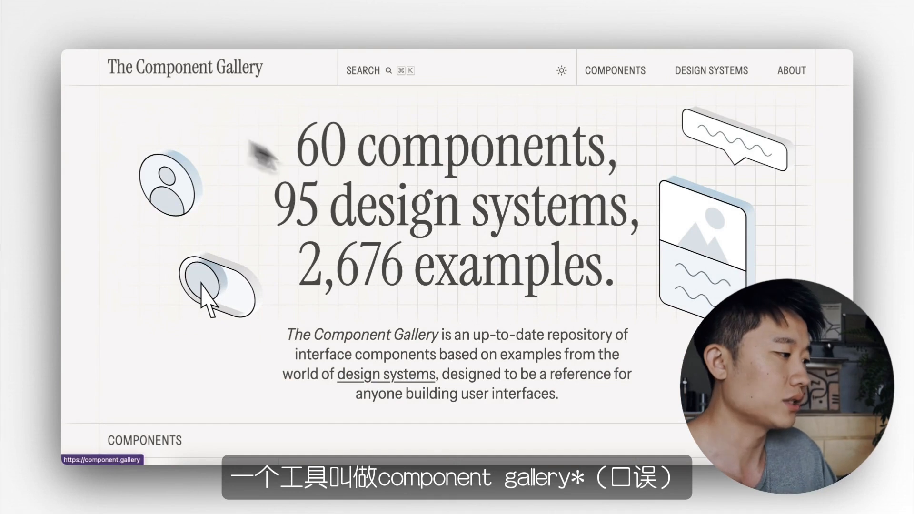
Switch to The Component Gallery and examine its interface components and the design systems listed for reference.
{"action": "scroll", "coordinate": [563, 235], "scroll_direction": "down", "scroll_amount": 5}
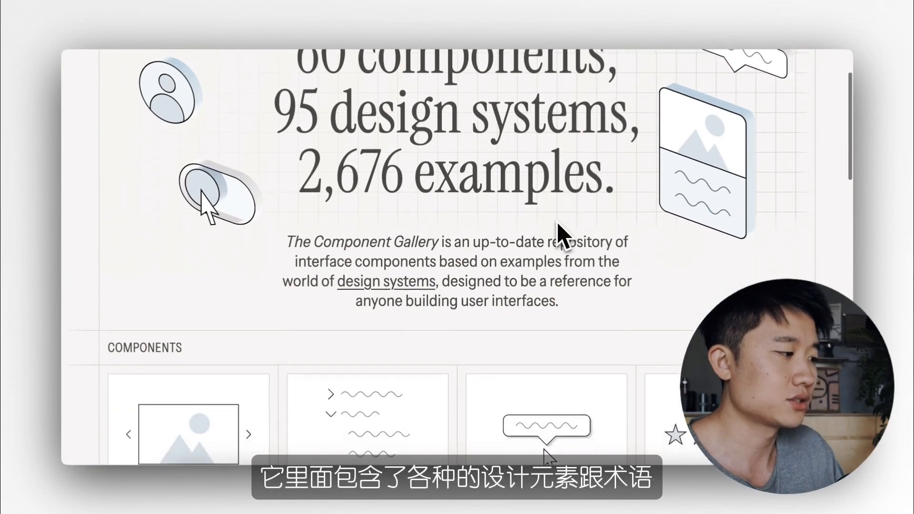
{"action": "scroll", "coordinate": [564, 235], "scroll_direction": "down", "scroll_amount": 5}
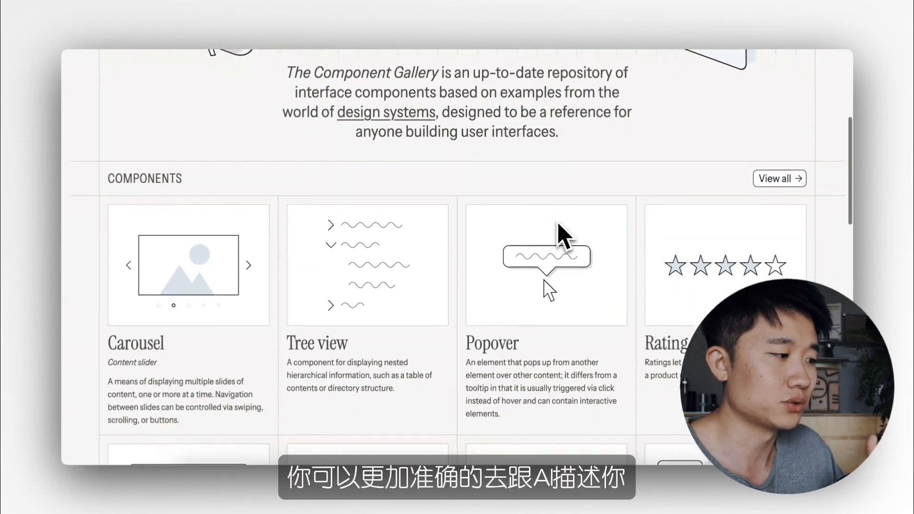
{"action": "scroll", "coordinate": [558, 223], "scroll_direction": "down", "scroll_amount": 4}
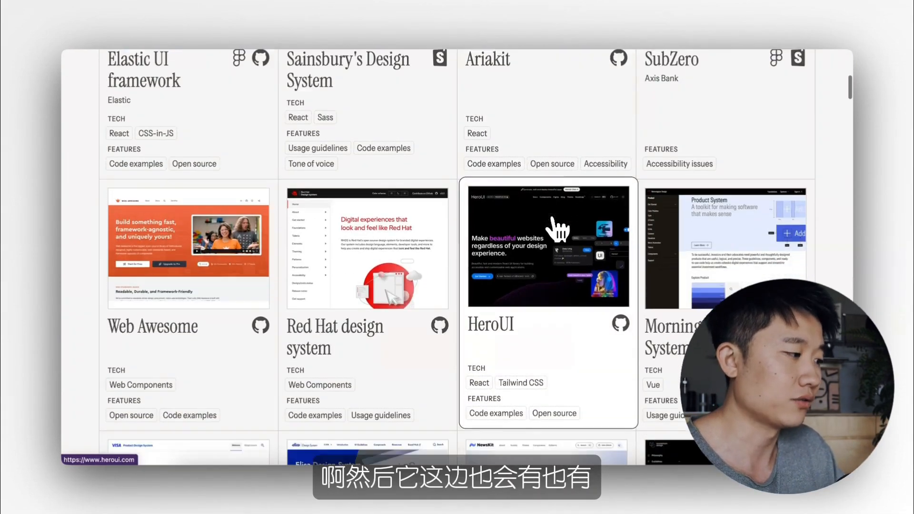
{"action": "scroll", "coordinate": [552, 214], "scroll_direction": "down", "scroll_amount": 5}
{"action": "scroll", "coordinate": [558, 228], "scroll_direction": "down", "scroll_amount": 5}
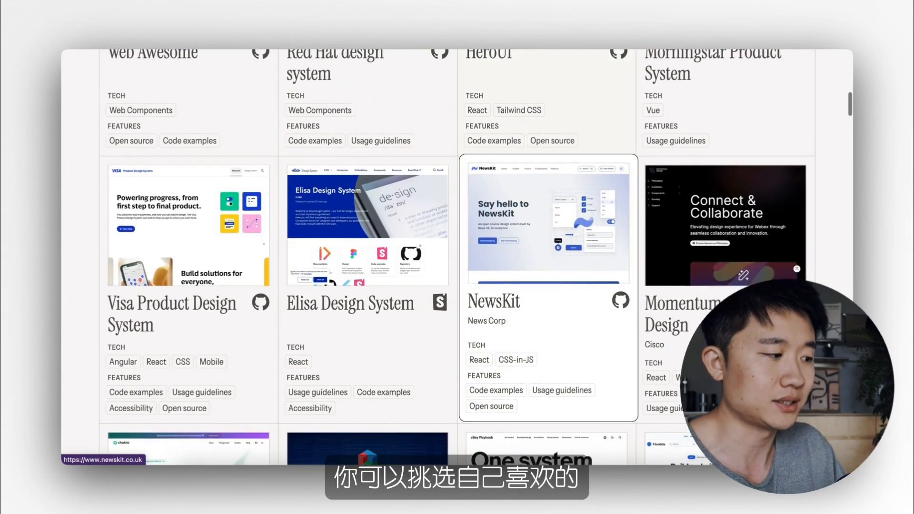
{"action": "scroll", "coordinate": [475, 255], "scroll_direction": "down", "scroll_amount": 9}
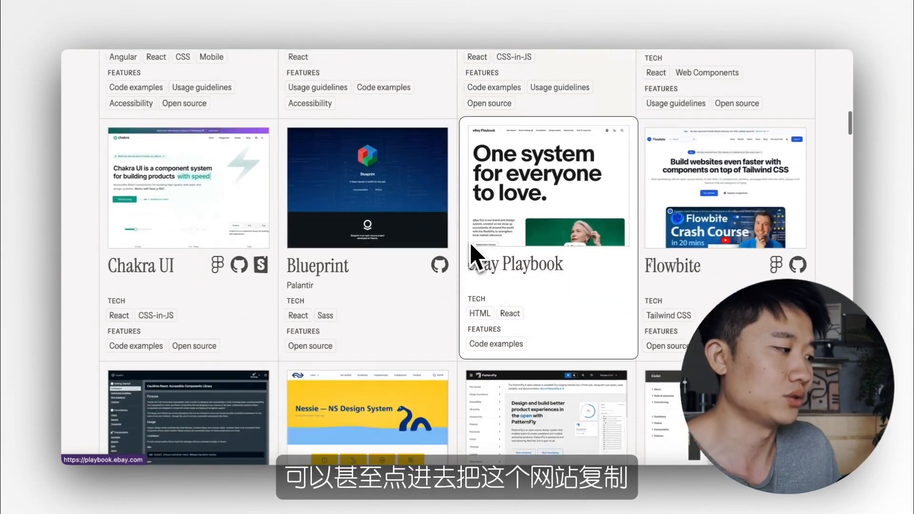
{"action": "scroll", "coordinate": [475, 255], "scroll_direction": "down", "scroll_amount": 8}
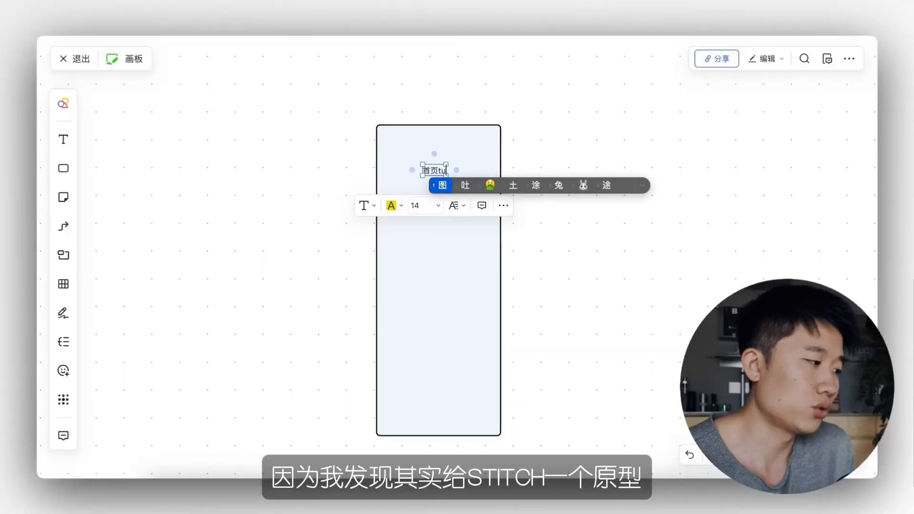
On the 画板 whiteboard, complete the 首页图片 label in the page wireframe and add a block spanning the frame's width below the hero.
{"action": "type", "text": "图片"}
{"action": "left_click", "coordinate": [695, 208]}
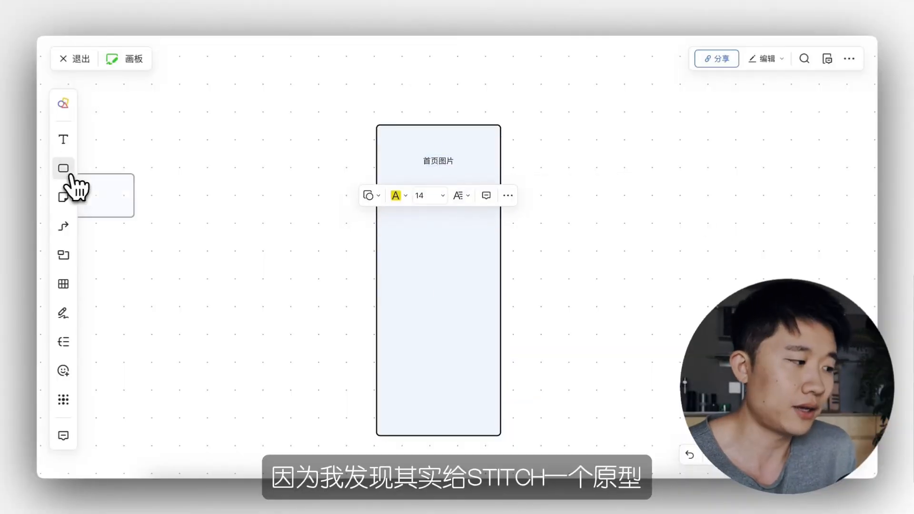
{"action": "left_click", "coordinate": [61, 173]}
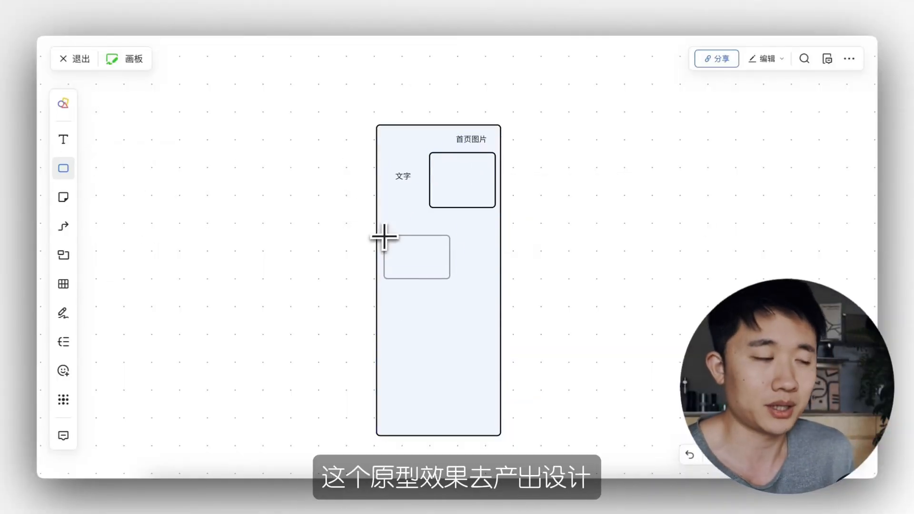
{"action": "left_click_drag", "start_coordinate": [447, 243], "coordinate": [495, 243]}
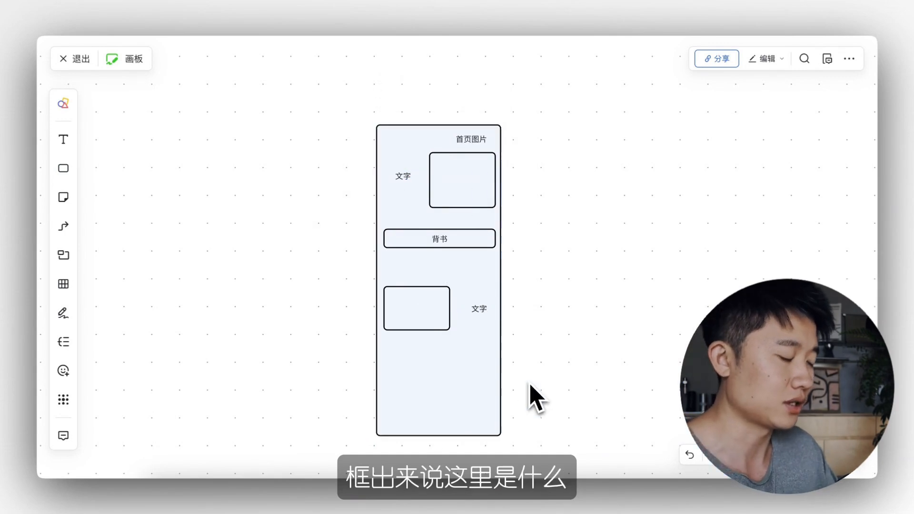
Capture the whole page wireframe, attach it as image.png in Stitch and start writing its prompt.
{"action": "left_click_drag", "start_coordinate": [340, 88], "coordinate": [543, 450]}
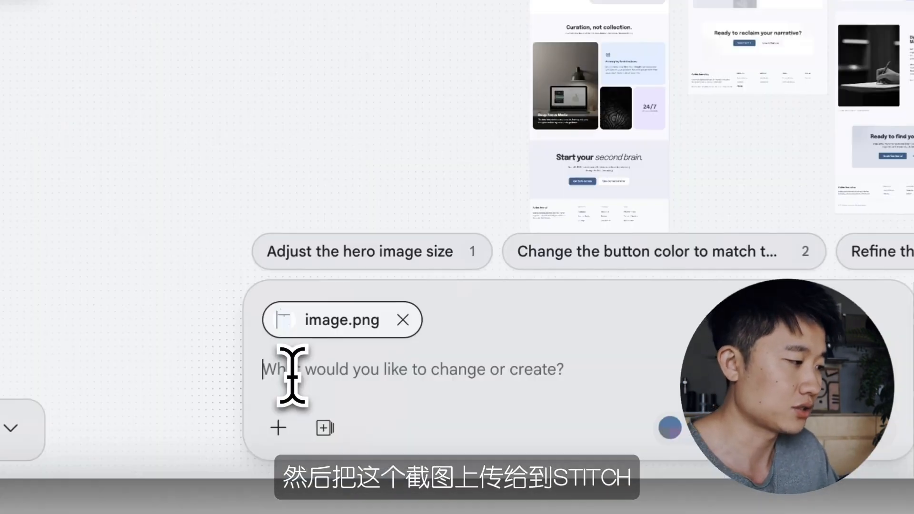
{"action": "type", "text": "a"}
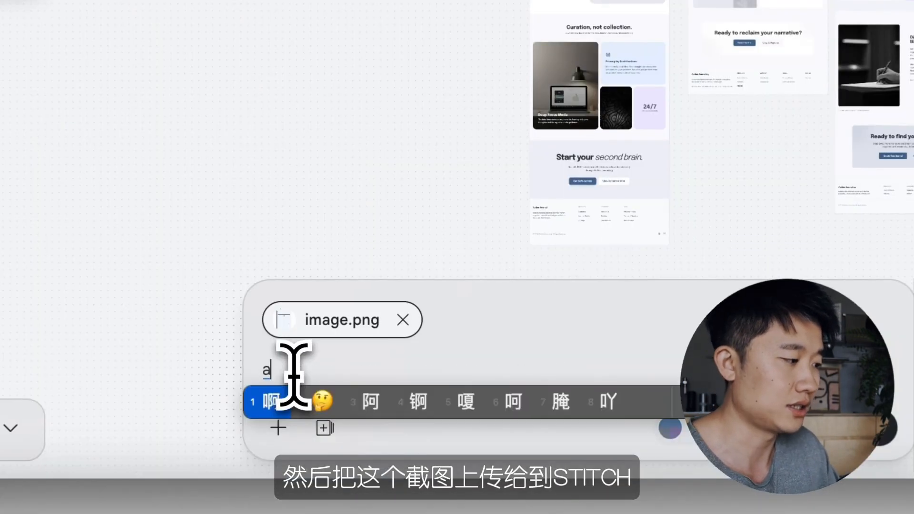